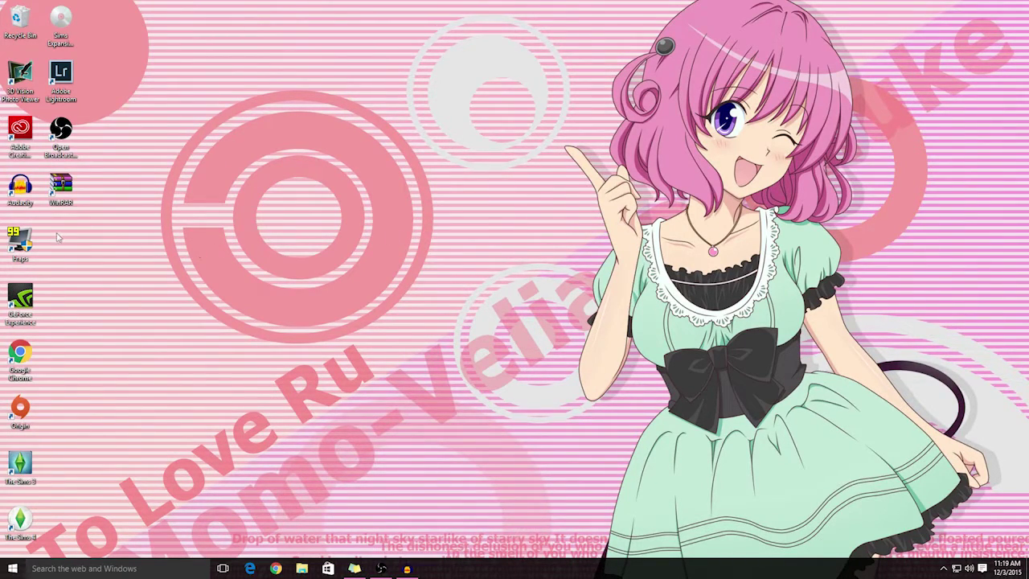
Scroll the SimCookie First Snow article and switch its installation steps to English.
{"action": "left_click_drag", "start_coordinate": [63, 232], "coordinate": [182, 190]}
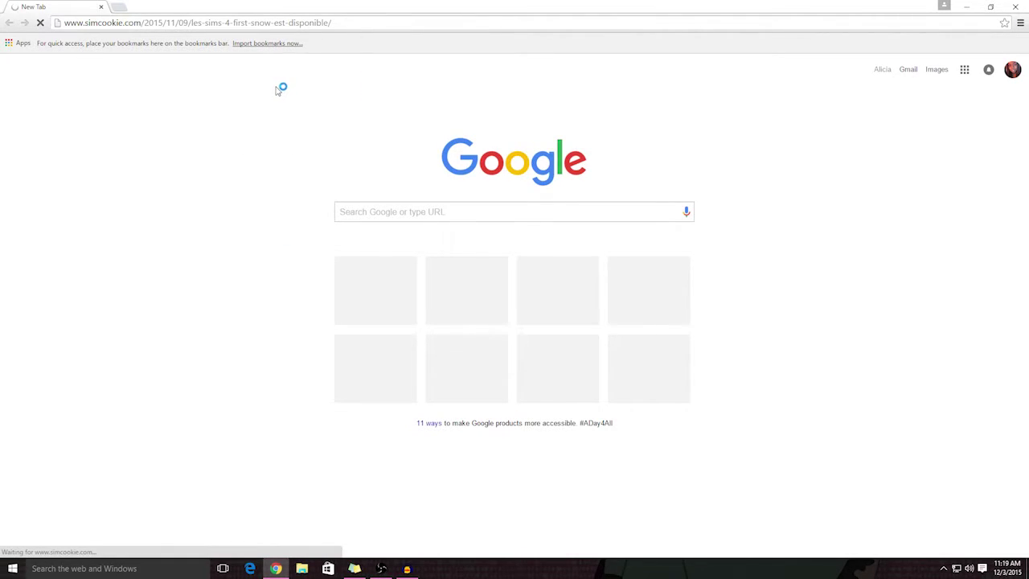
{"action": "scroll", "coordinate": [508, 272], "scroll_direction": "down", "scroll_amount": 3}
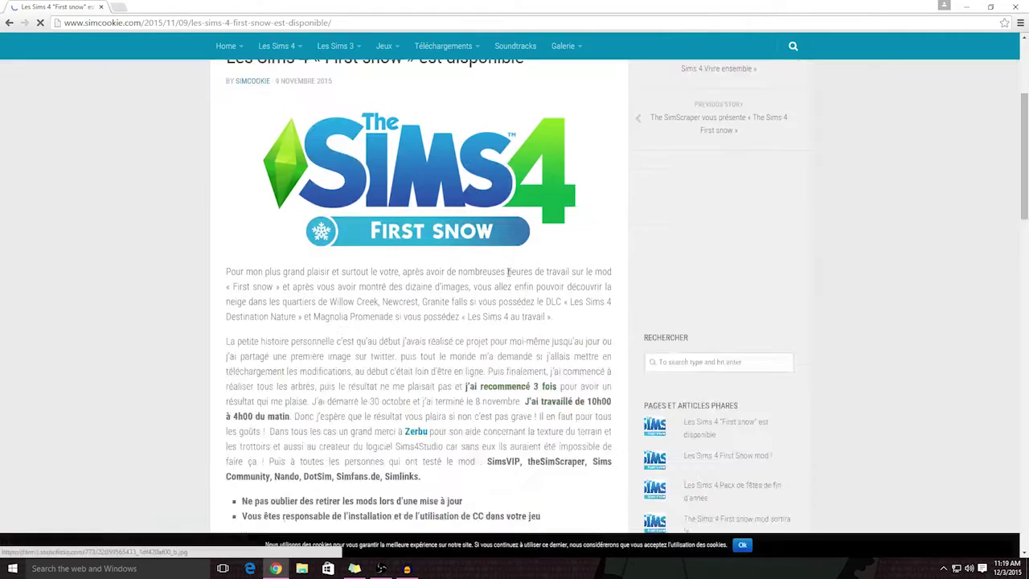
{"action": "scroll", "coordinate": [508, 272], "scroll_direction": "down", "scroll_amount": 1}
{"action": "scroll", "coordinate": [495, 296], "scroll_direction": "down", "scroll_amount": 1}
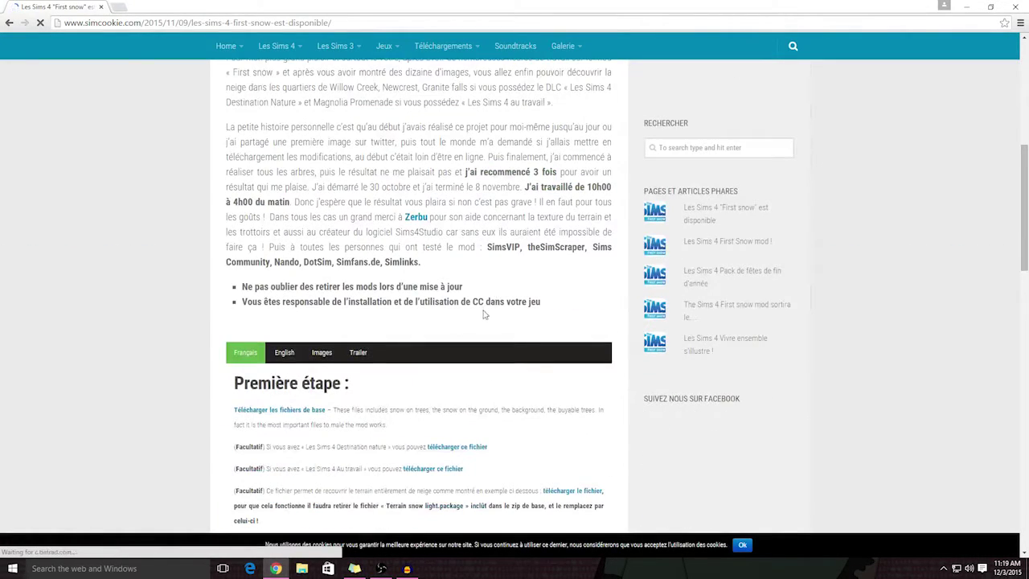
{"action": "scroll", "coordinate": [485, 314], "scroll_direction": "down", "scroll_amount": 2}
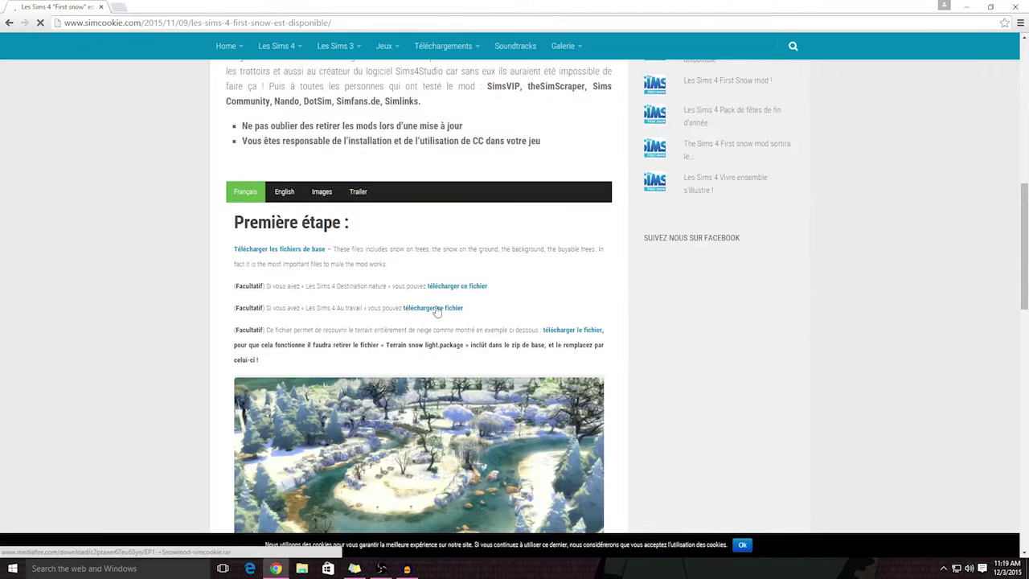
{"action": "left_click", "coordinate": [277, 194]}
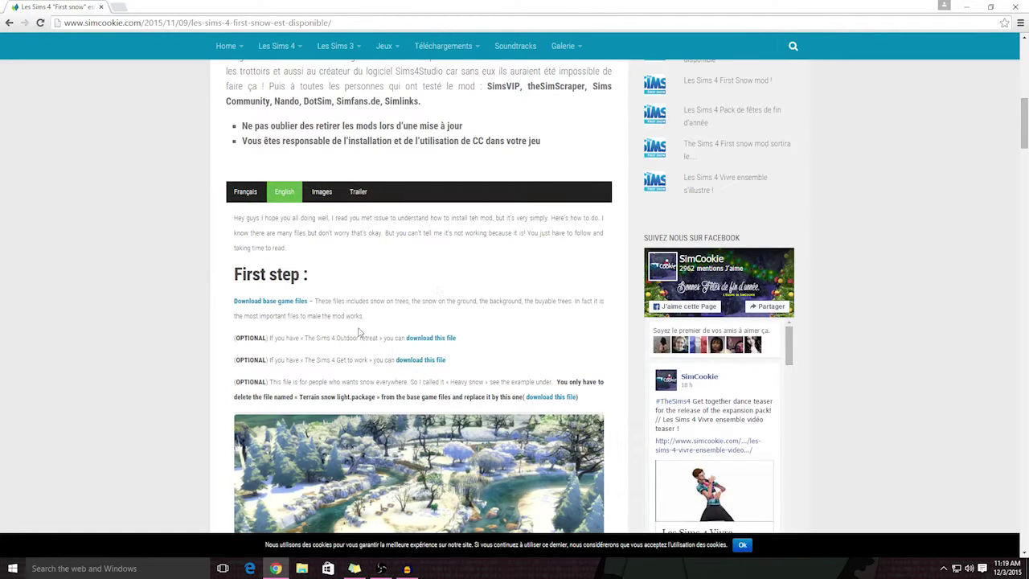
{"action": "scroll", "coordinate": [359, 332], "scroll_direction": "down", "scroll_amount": 1}
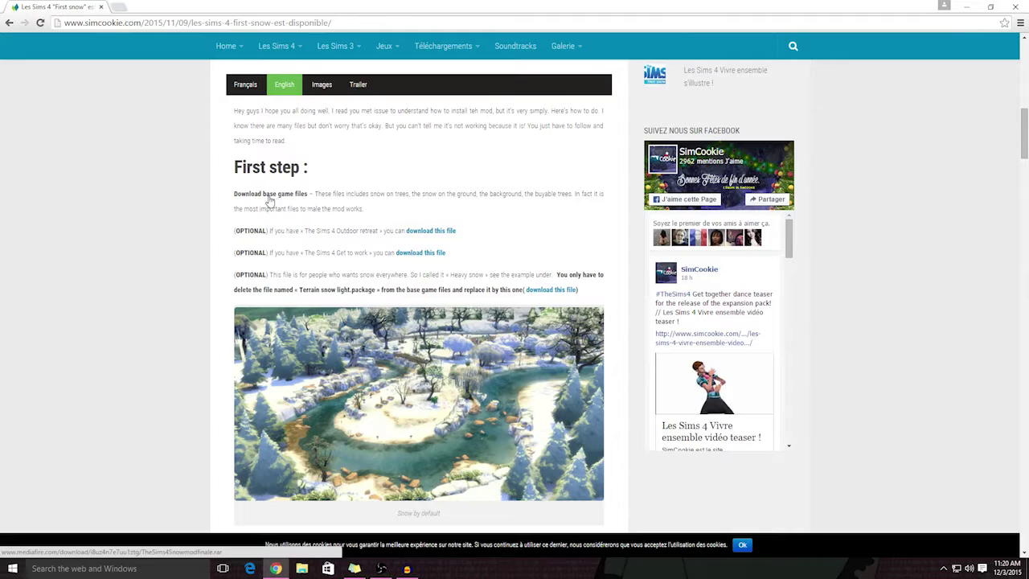
Open the 'Download base game files' link in a new tab and show Chrome's downloads list.
{"action": "right_click", "coordinate": [268, 199]}
{"action": "left_click", "coordinate": [297, 203]}
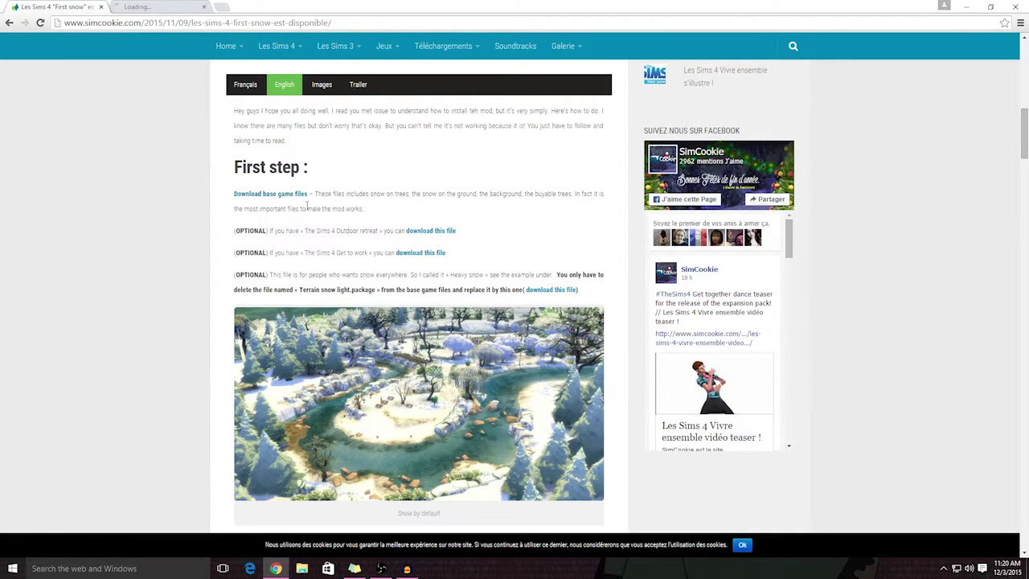
{"action": "left_click", "coordinate": [161, 7]}
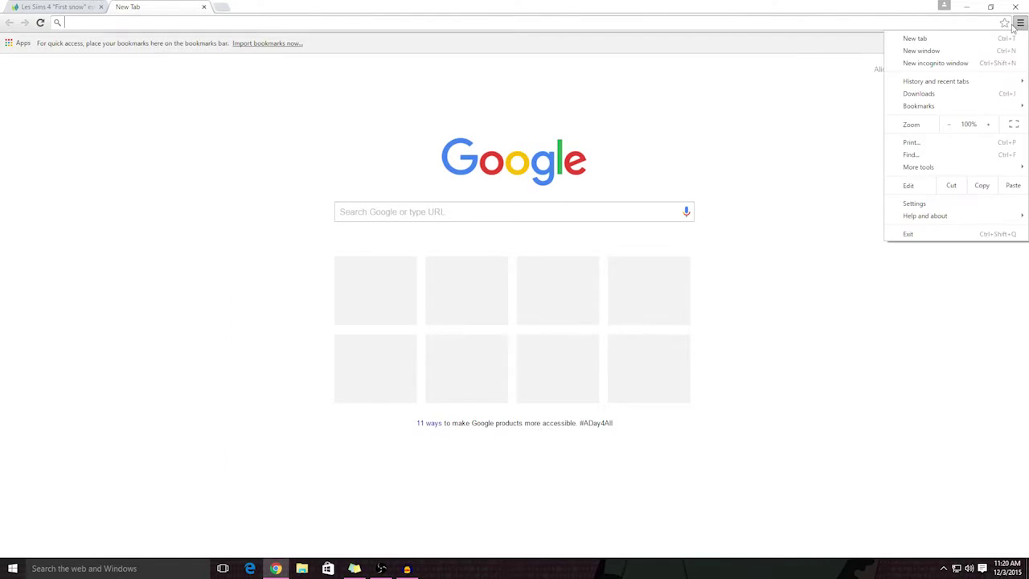
{"action": "left_click", "coordinate": [960, 93]}
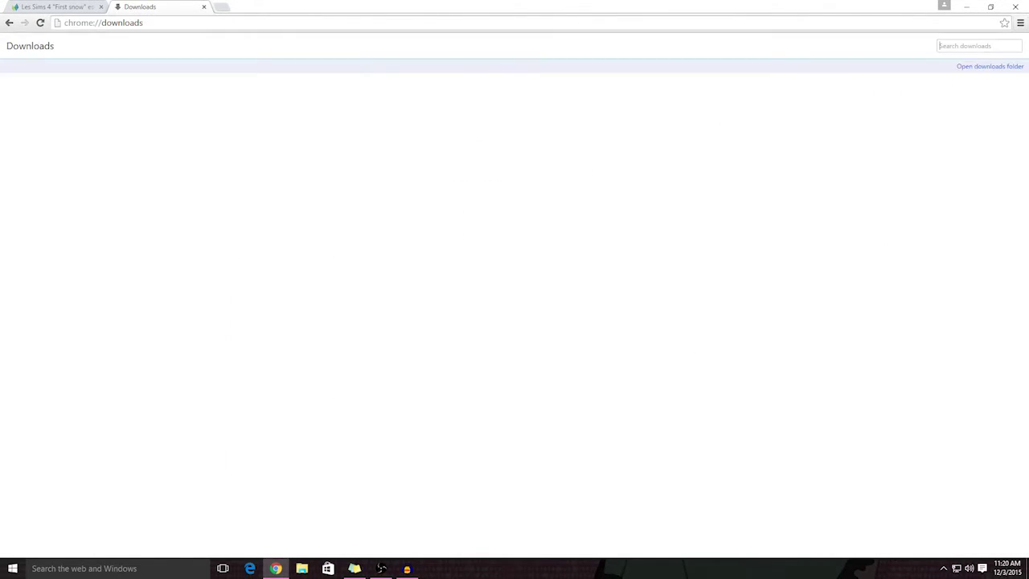
Review the Outdoor Retreat and Get to Work optional file lines in the article.
{"action": "left_click", "coordinate": [86, 8]}
{"action": "scroll", "coordinate": [430, 239], "scroll_direction": "down", "scroll_amount": 1}
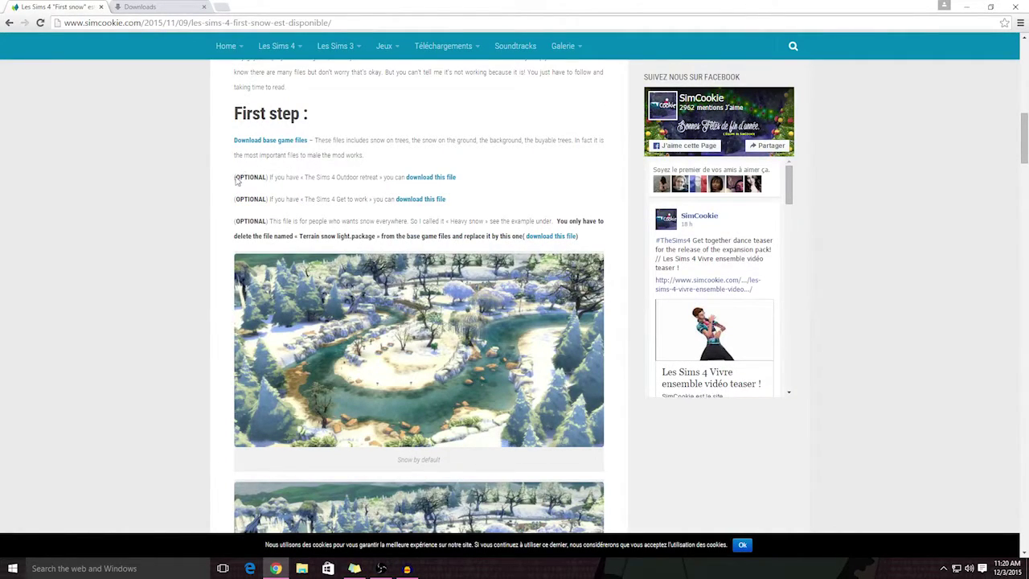
{"action": "left_click_drag", "start_coordinate": [235, 177], "coordinate": [378, 179]}
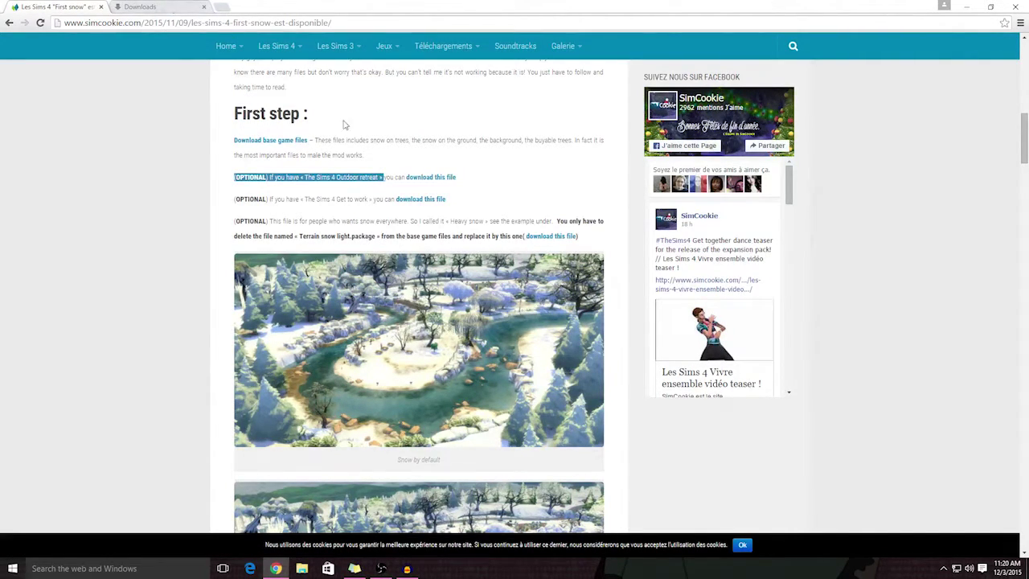
{"action": "left_click_drag", "start_coordinate": [287, 200], "coordinate": [383, 203]}
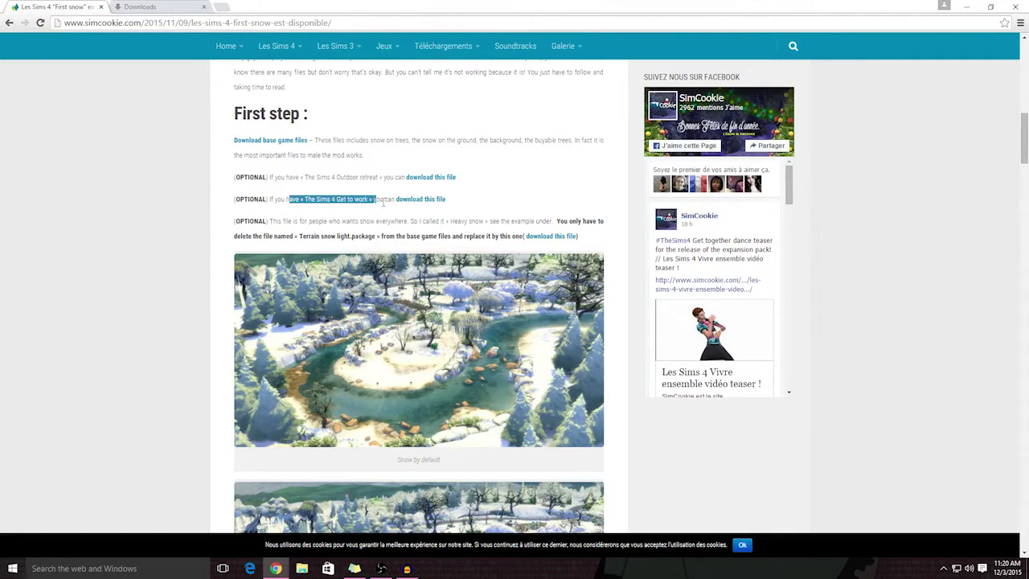
{"action": "left_click", "coordinate": [490, 211]}
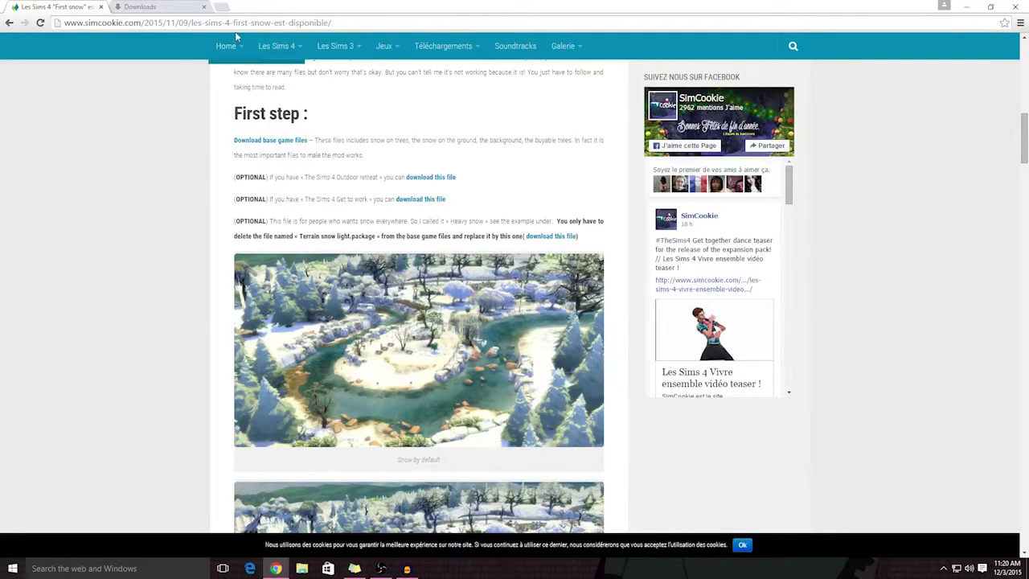
{"action": "left_click", "coordinate": [187, 9]}
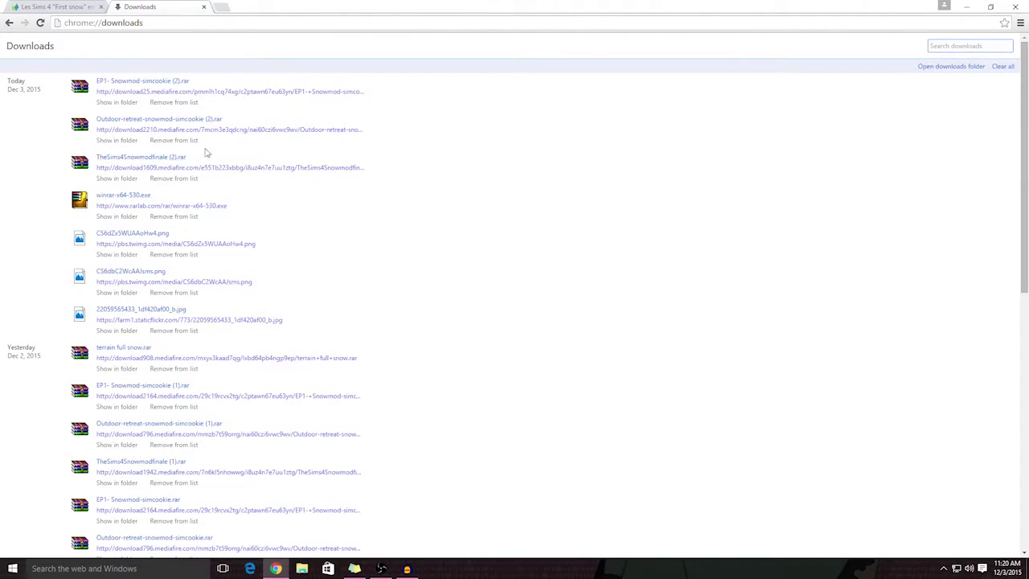
Open TheSims4Snowmodfinale (2).rar from Chrome's downloads in WinRAR and view its folders and packages.
{"action": "mouse_move", "coordinate": [69, 79]}
{"action": "left_mouse_down"}
{"action": "mouse_move", "coordinate": [180, 96]}
{"action": "mouse_move", "coordinate": [385, 175]}
{"action": "left_mouse_up"}
{"action": "left_click", "coordinate": [396, 209]}
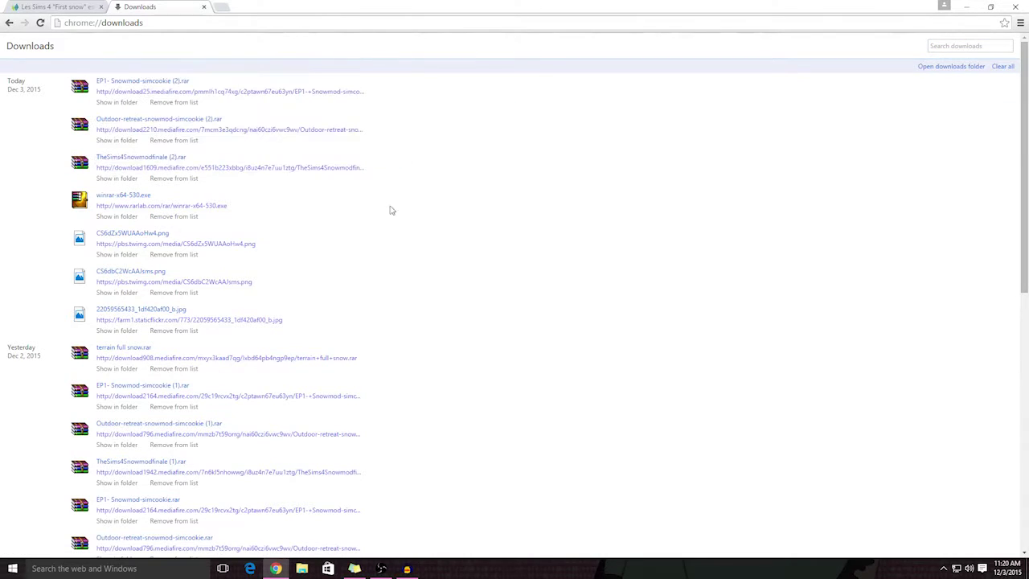
{"action": "left_click", "coordinate": [139, 158]}
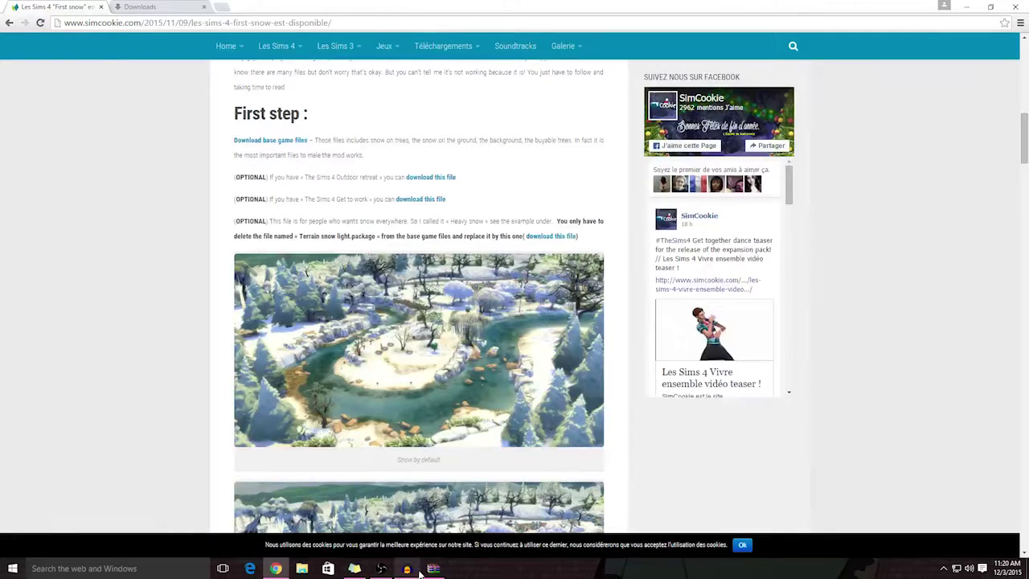
{"action": "left_click", "coordinate": [426, 571]}
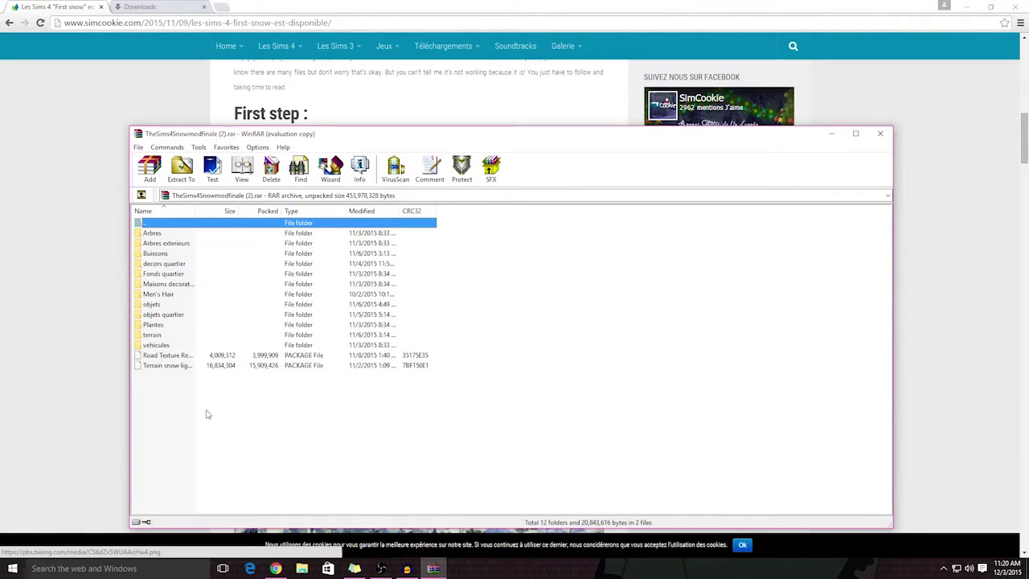
{"action": "left_click_drag", "start_coordinate": [204, 394], "coordinate": [177, 212]}
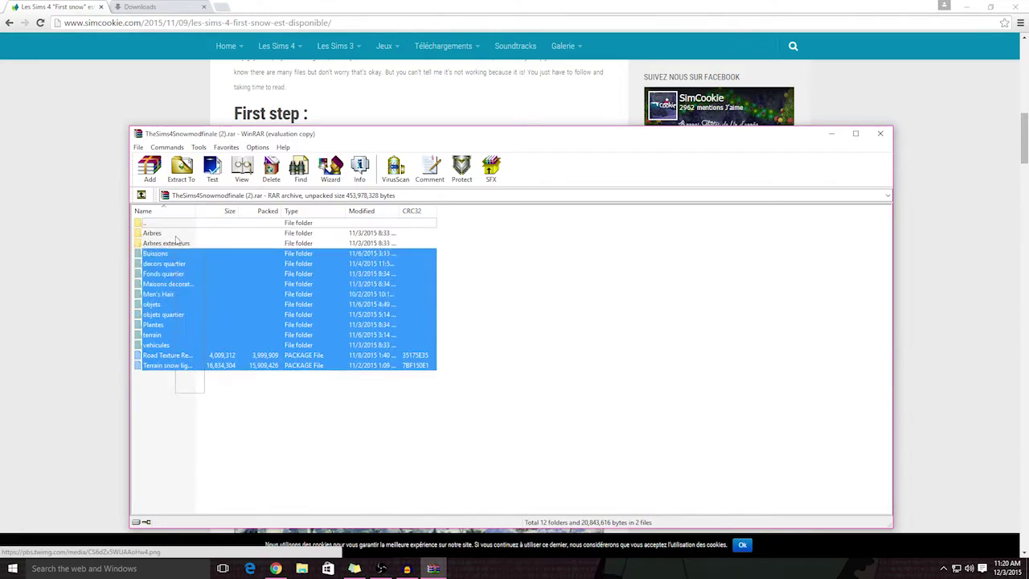
{"action": "left_click_drag", "start_coordinate": [177, 212], "coordinate": [179, 214]}
{"action": "left_click", "coordinate": [553, 413]}
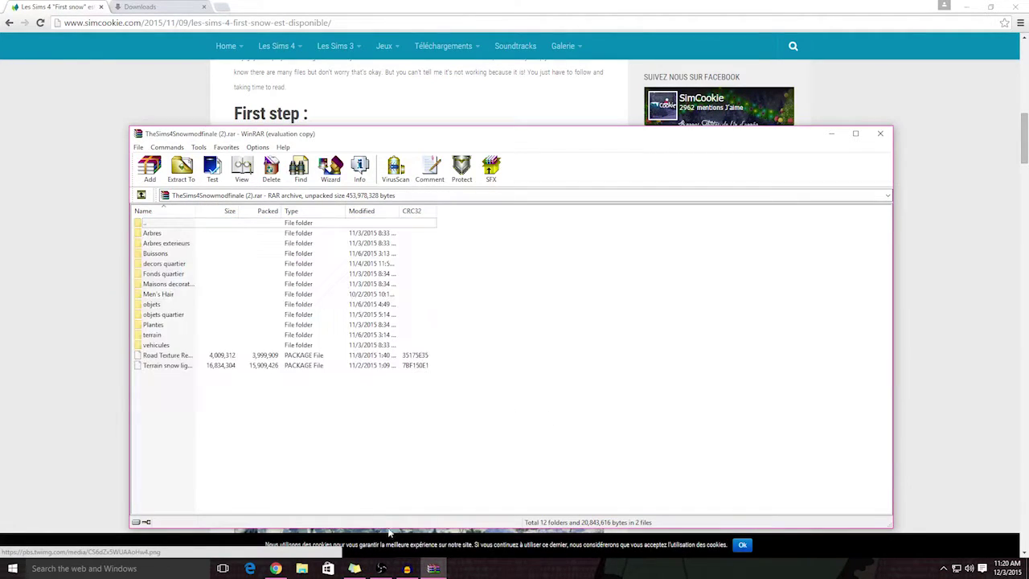
Browse File Explorer to Documents › Electronic Arts › The Sims 4 › Mods in a restored window.
{"action": "left_click", "coordinate": [302, 569]}
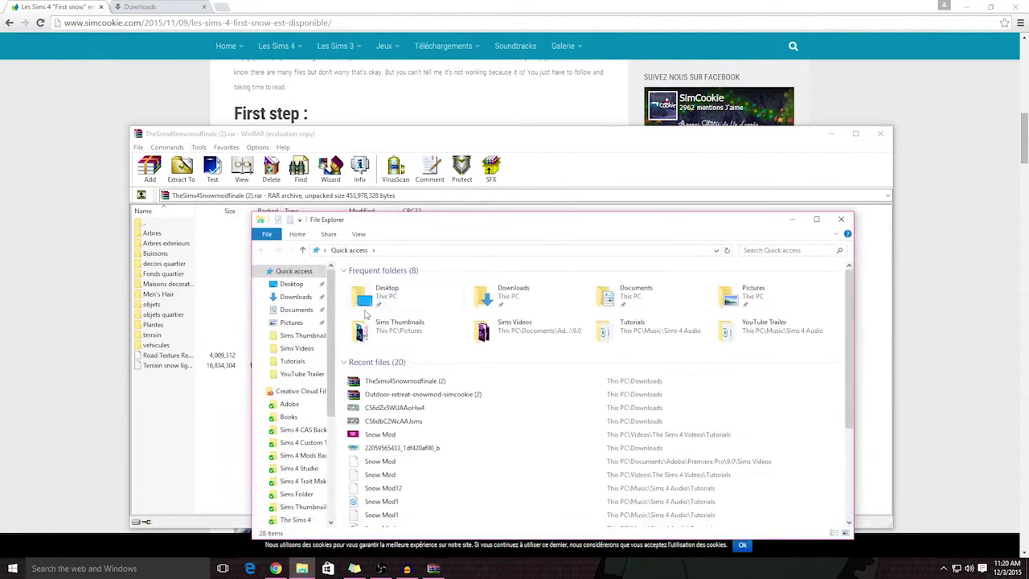
{"action": "left_click", "coordinate": [816, 218]}
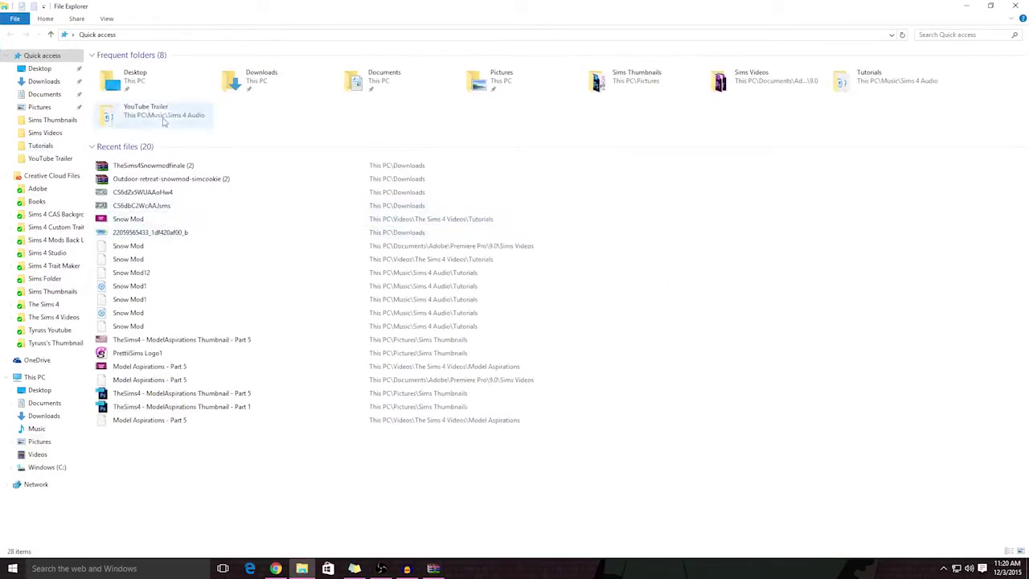
{"action": "double_click", "coordinate": [394, 78]}
{"action": "double_click", "coordinate": [172, 90]}
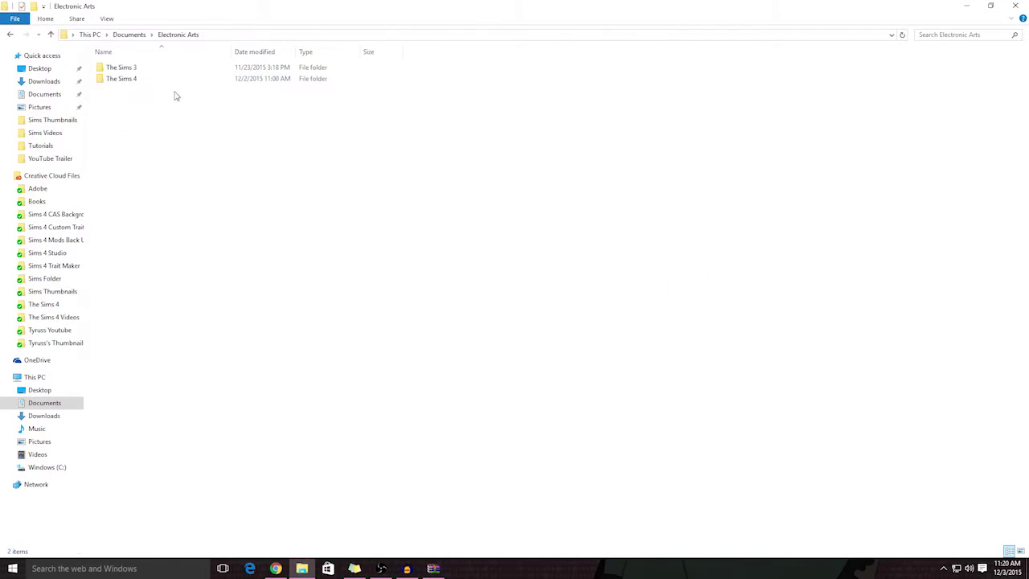
{"action": "double_click", "coordinate": [166, 83]}
{"action": "double_click", "coordinate": [148, 90]}
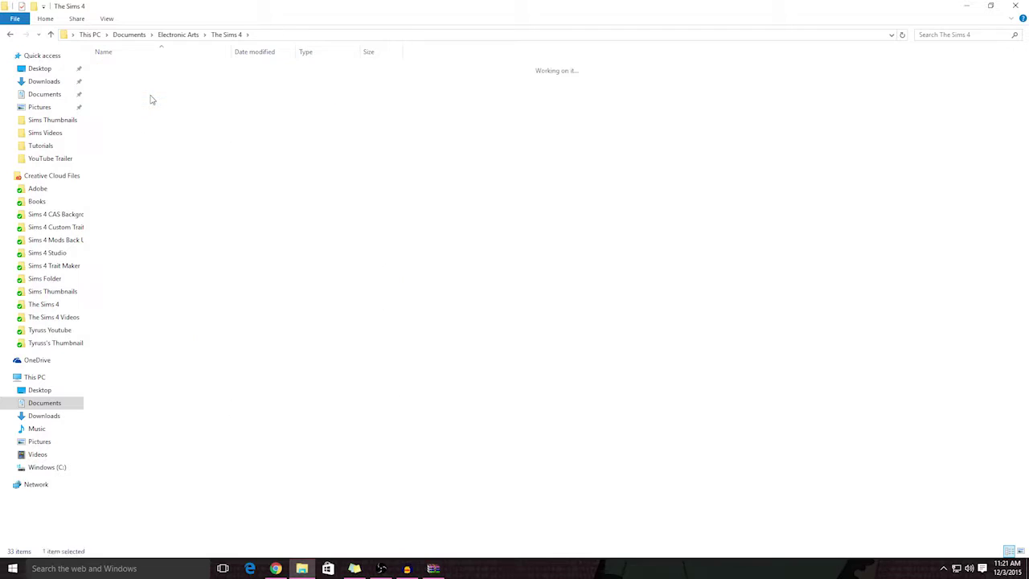
{"action": "left_click", "coordinate": [226, 35]}
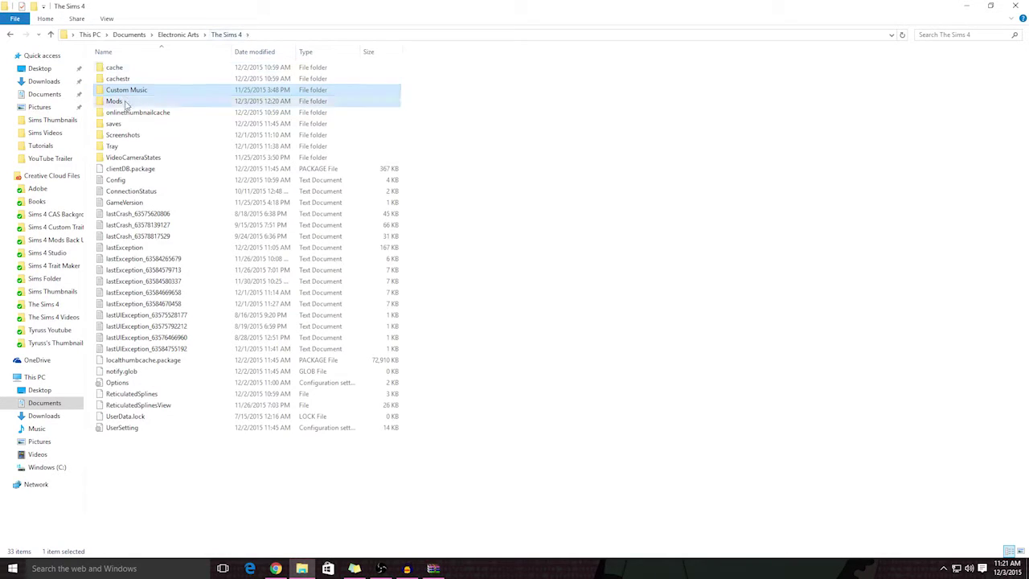
{"action": "double_click", "coordinate": [127, 101]}
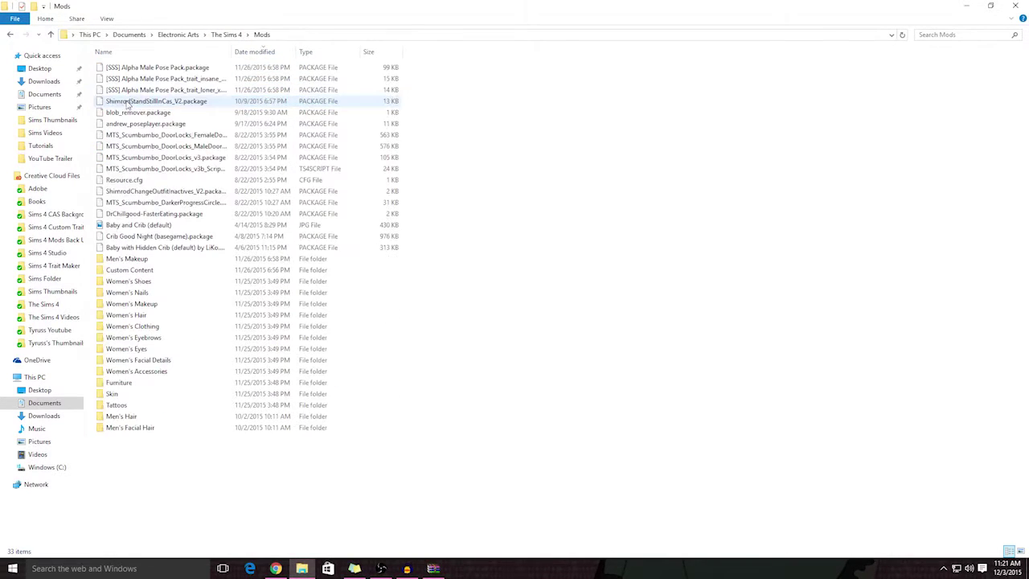
{"action": "left_click", "coordinate": [990, 7]}
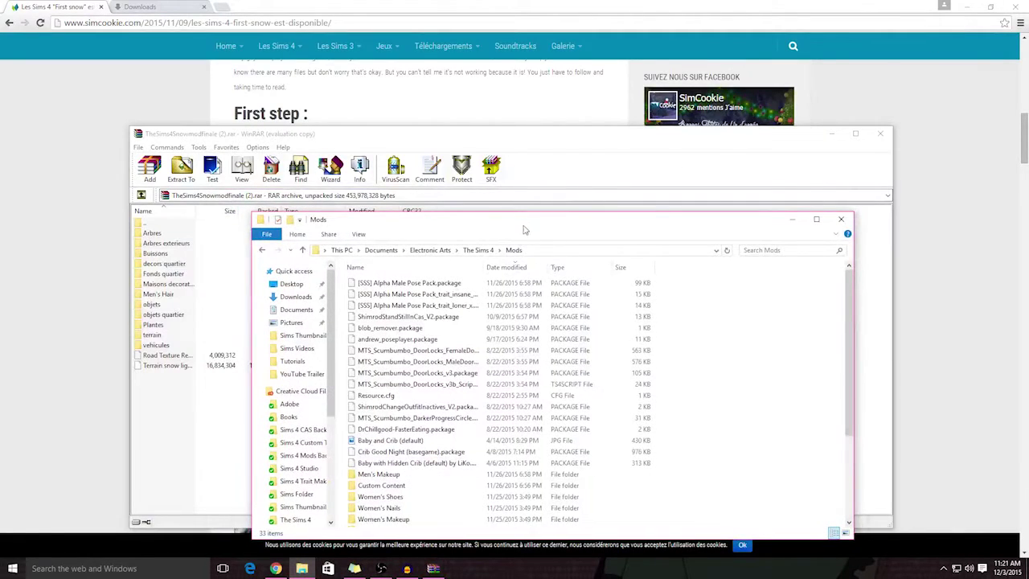
Drag all twelve folders and both package files from the archive into the Mods folder.
{"action": "left_click_drag", "start_coordinate": [524, 230], "coordinate": [797, 137]}
{"action": "left_click_drag", "start_coordinate": [338, 410], "coordinate": [287, 219]}
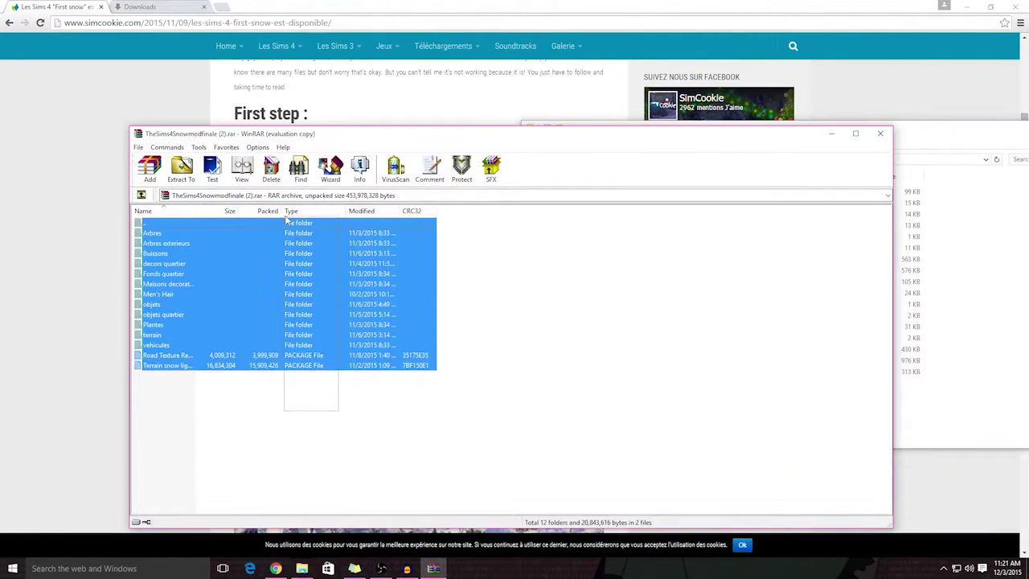
{"action": "right_click", "coordinate": [231, 281]}
{"action": "left_click", "coordinate": [402, 406]}
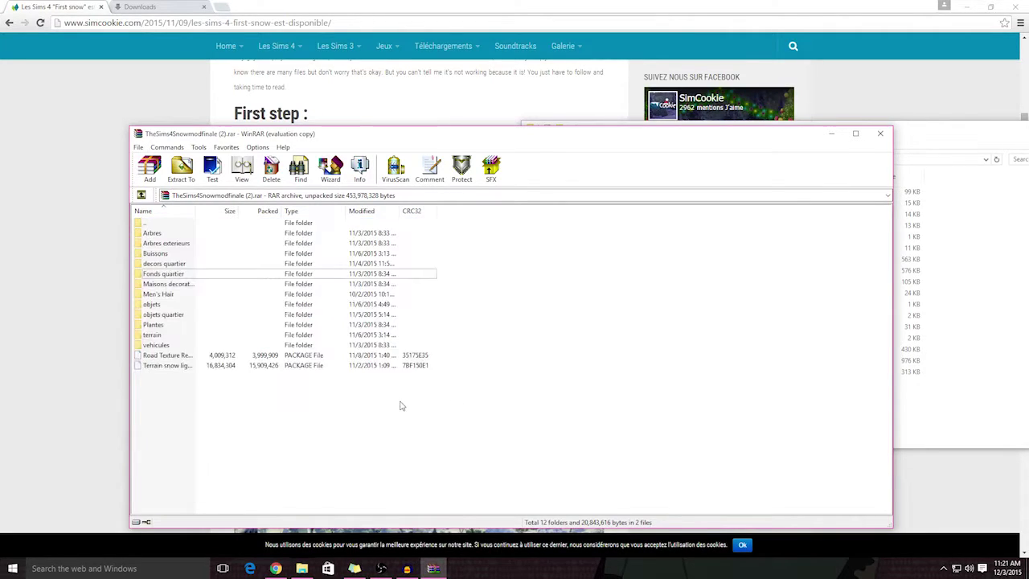
{"action": "left_click_drag", "start_coordinate": [402, 406], "coordinate": [296, 243]}
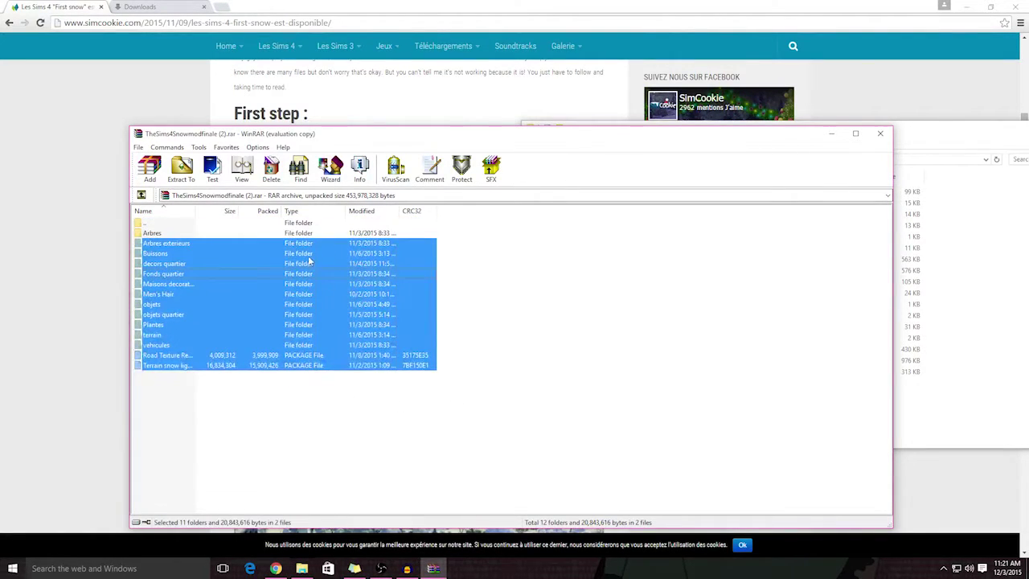
{"action": "left_click_drag", "start_coordinate": [466, 443], "coordinate": [197, 206]}
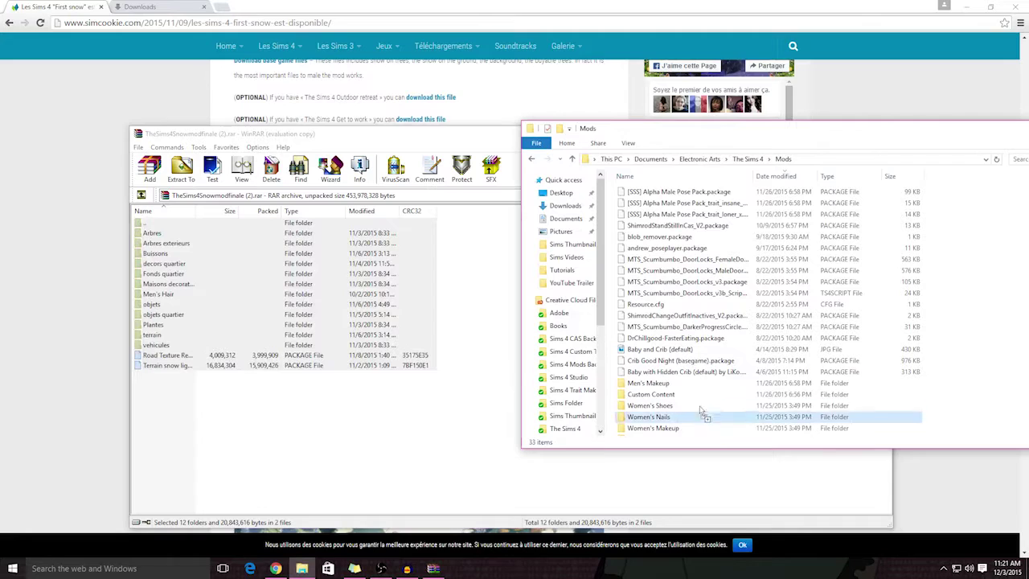
{"action": "left_click_drag", "start_coordinate": [309, 566], "coordinate": [957, 361]}
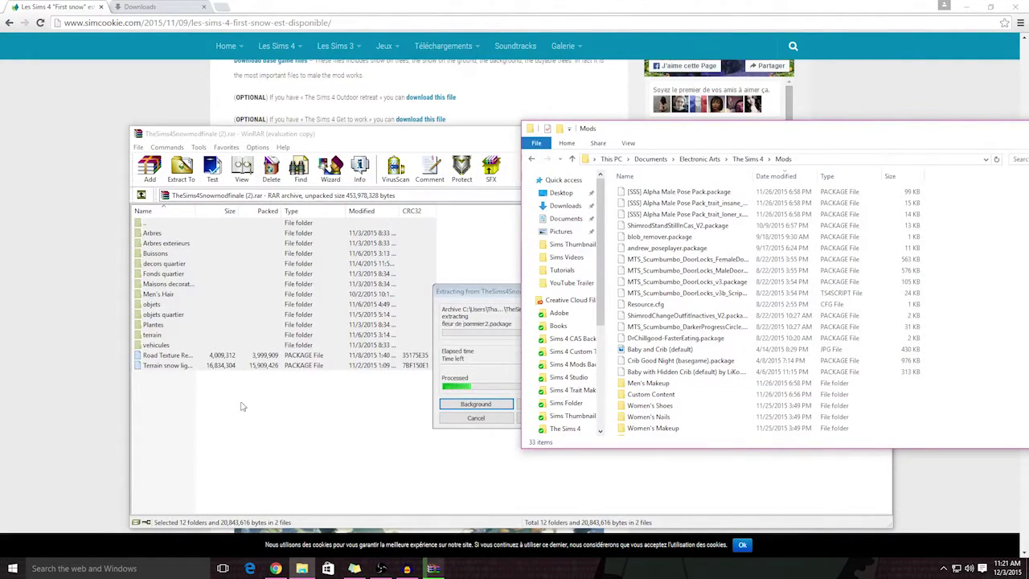
Close WinRAR and return to Chrome's Downloads tab.
{"action": "left_click", "coordinate": [27, 341]}
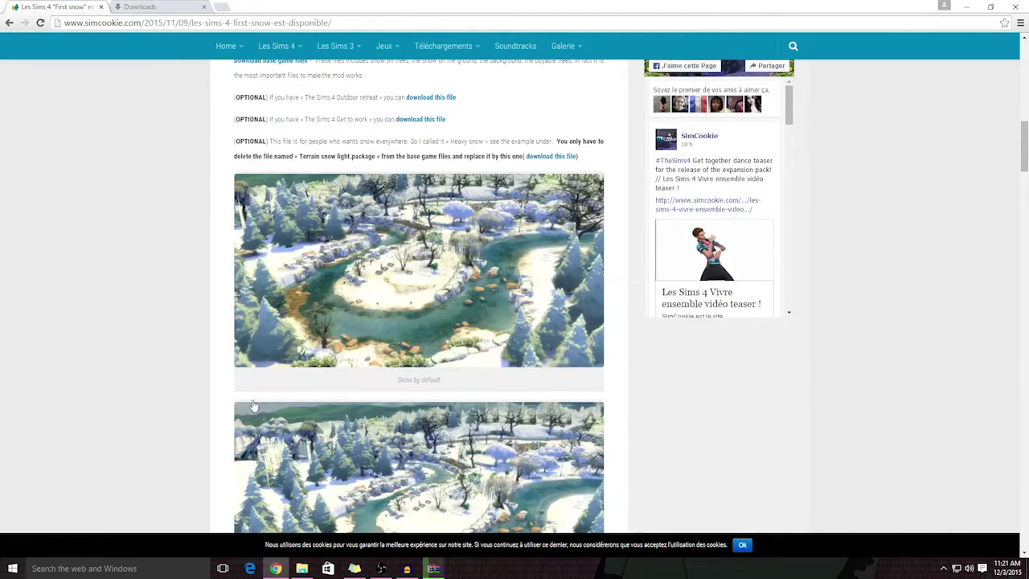
{"action": "scroll", "coordinate": [253, 405], "scroll_direction": "up", "scroll_amount": 1}
{"action": "scroll", "coordinate": [254, 402], "scroll_direction": "up", "scroll_amount": 2}
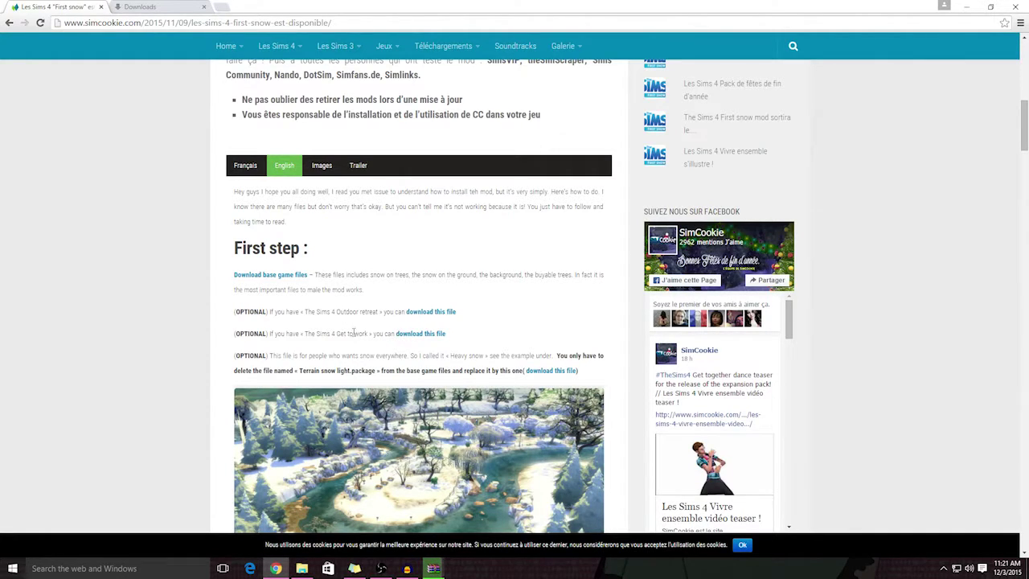
{"action": "left_click", "coordinate": [178, 6]}
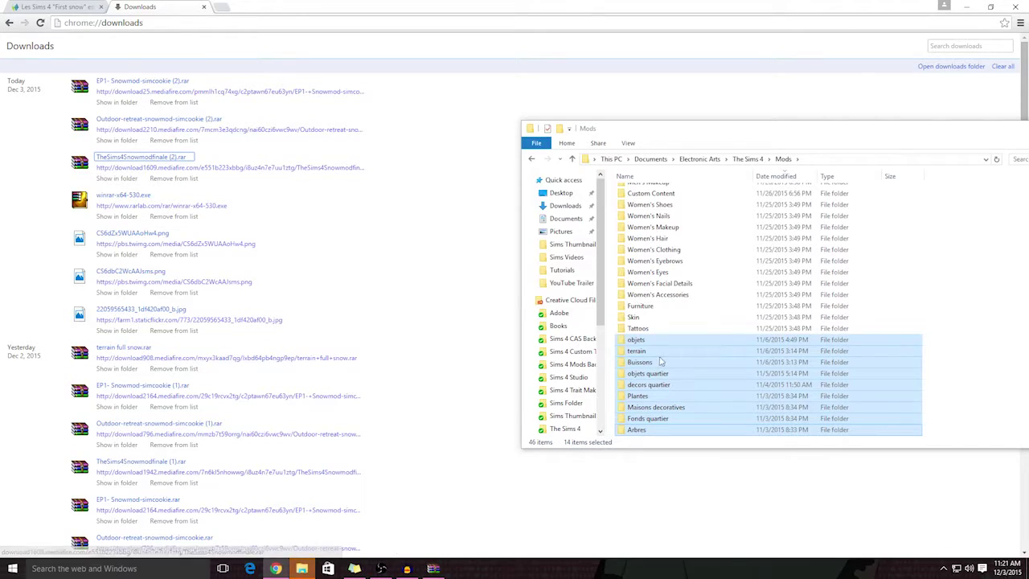
{"action": "left_click_drag", "start_coordinate": [951, 135], "coordinate": [642, 85]}
{"action": "left_click", "coordinate": [740, 257]}
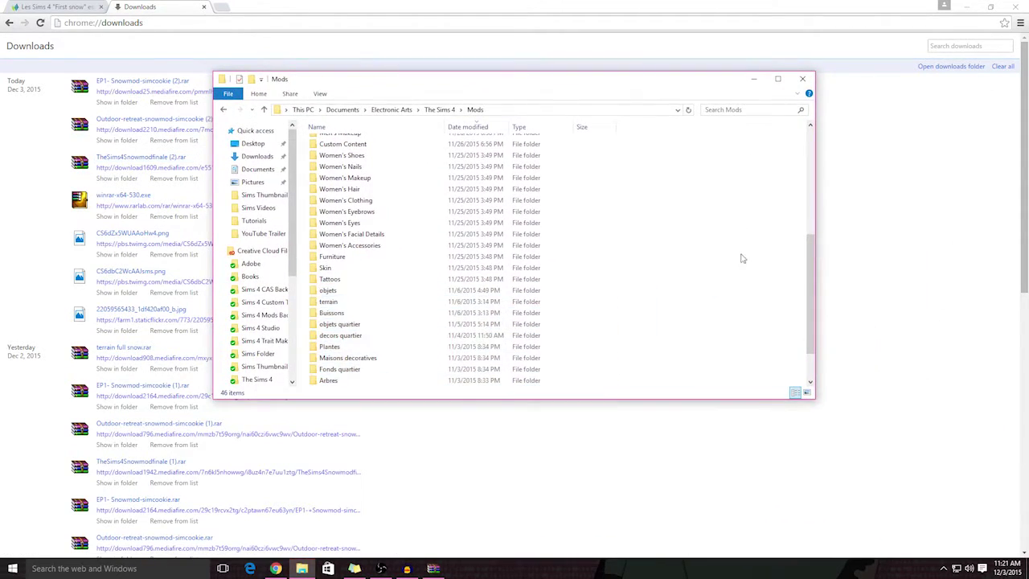
{"action": "scroll", "coordinate": [688, 331], "scroll_direction": "up", "scroll_amount": 5}
{"action": "scroll", "coordinate": [688, 330], "scroll_direction": "up", "scroll_amount": 5}
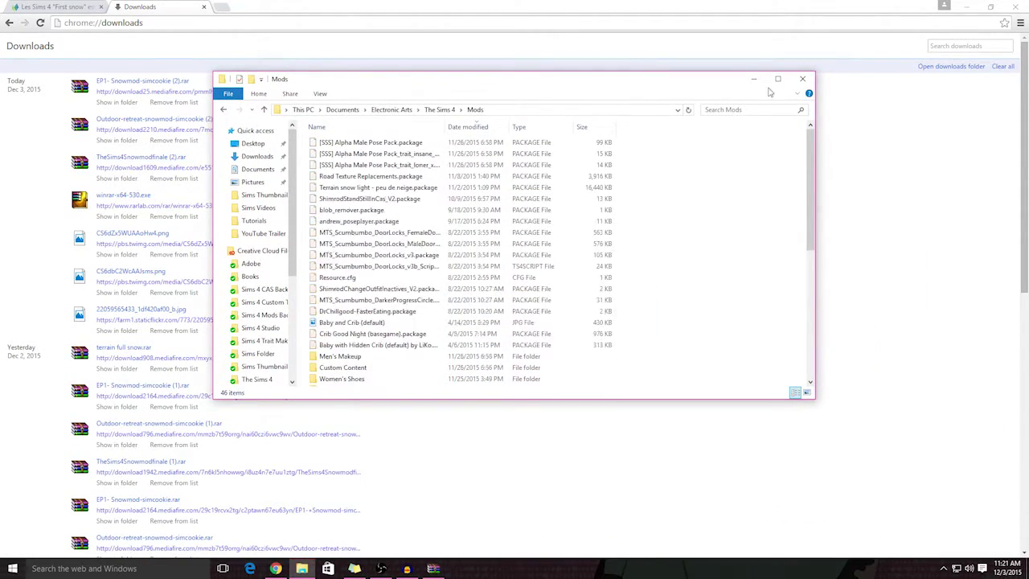
{"action": "left_click", "coordinate": [753, 80]}
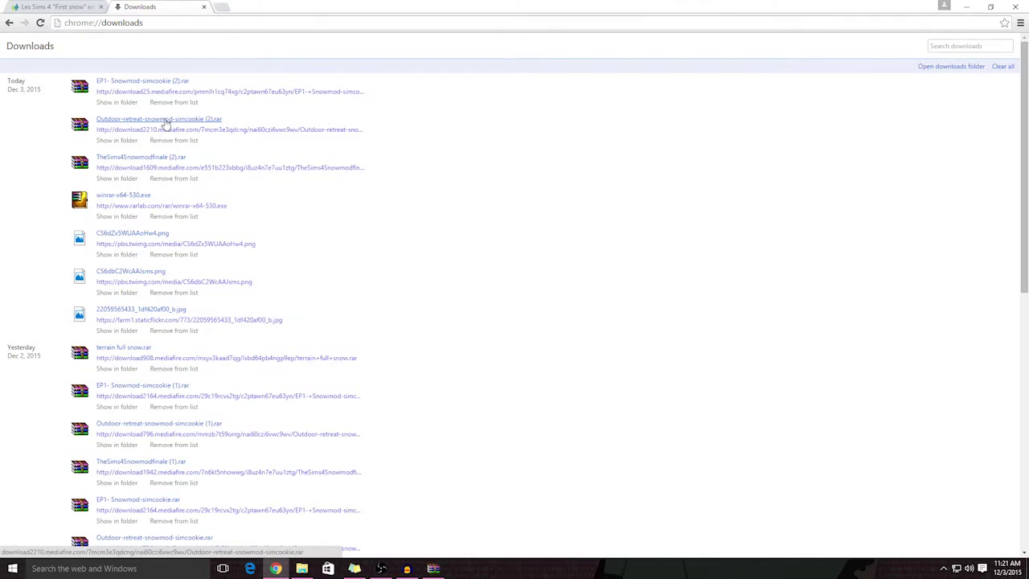
{"action": "left_click", "coordinate": [165, 120]}
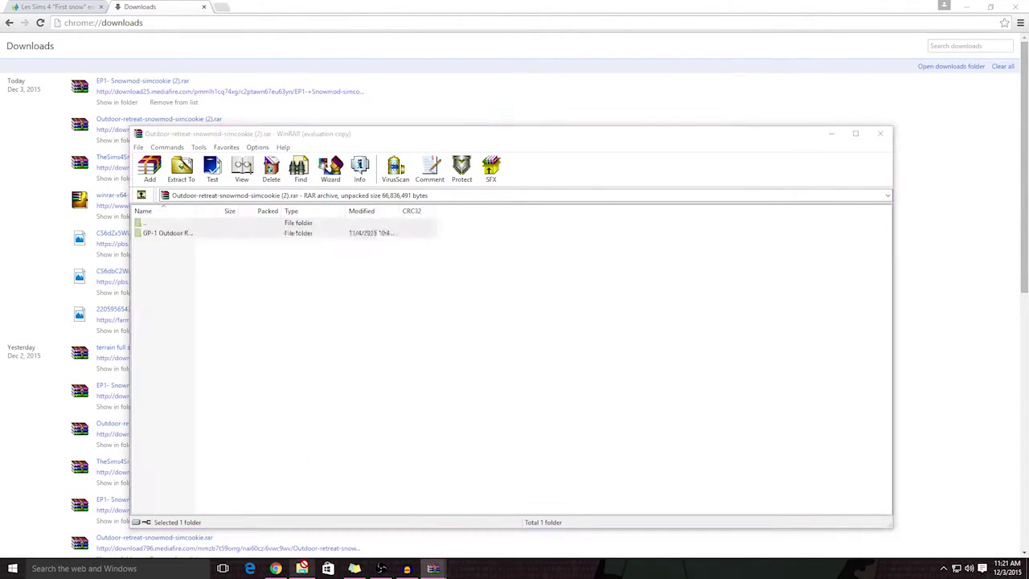
Extract the GP-1 Outdoor Retreat folder into Mods and close that archive.
{"action": "left_click_drag", "start_coordinate": [346, 405], "coordinate": [671, 344]}
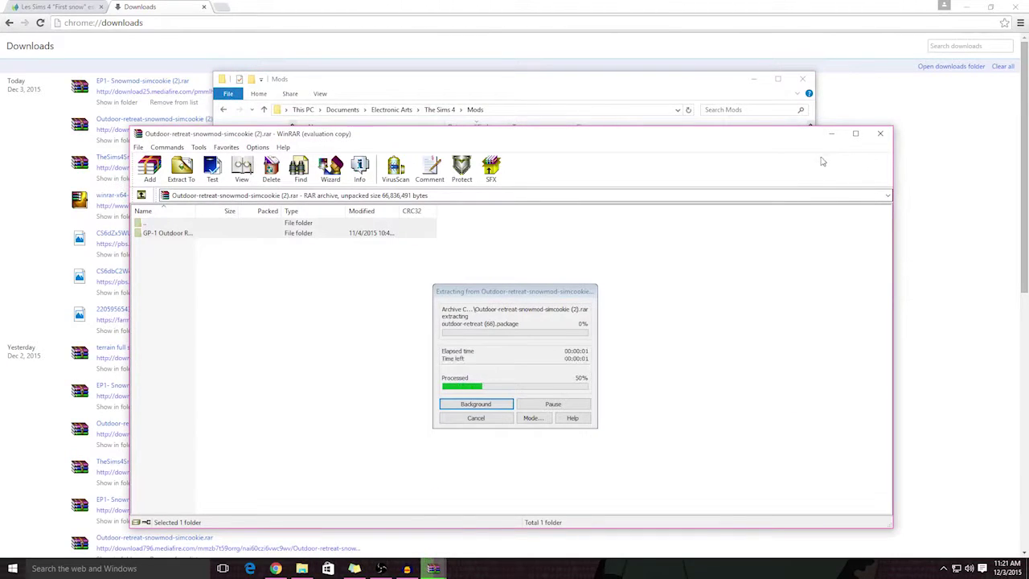
{"action": "left_click", "coordinate": [850, 204]}
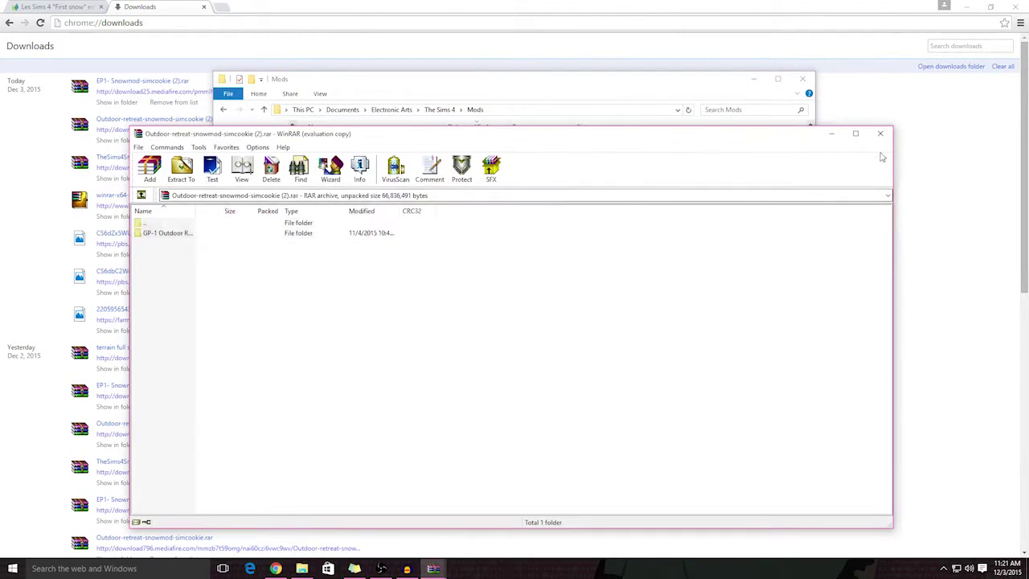
{"action": "left_click", "coordinate": [879, 133]}
{"action": "left_click", "coordinate": [263, 86]}
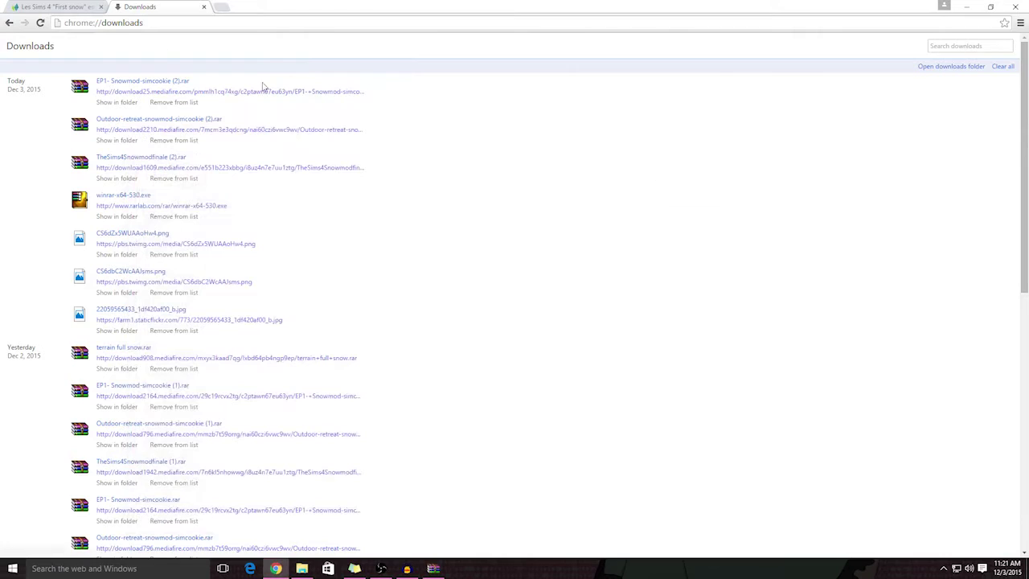
Open EP1- Snowmod-simcookie (2).rar and extract its EP1- Les Sims 4 au travail folder into Mods.
{"action": "left_click", "coordinate": [142, 81]}
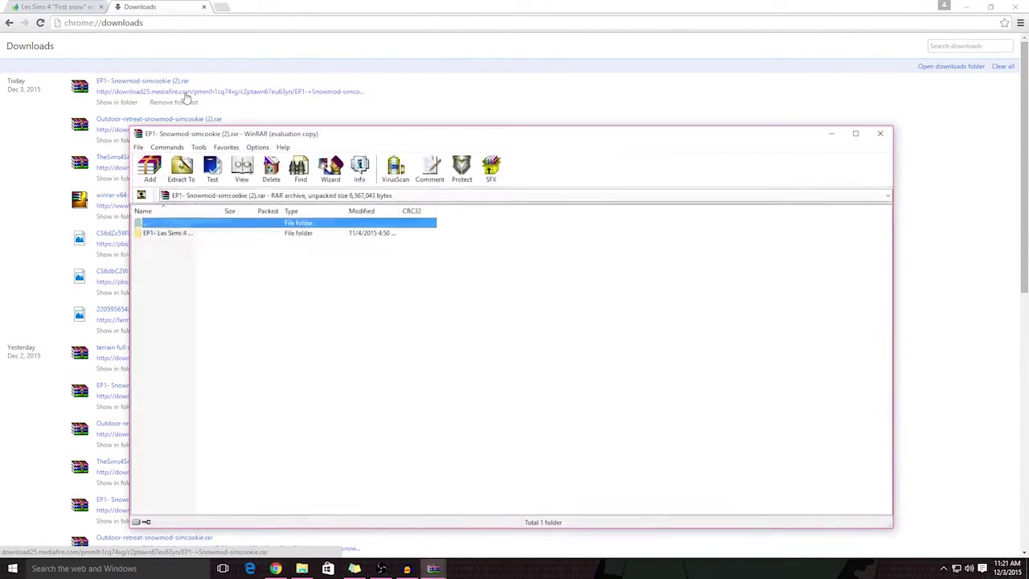
{"action": "left_click_drag", "start_coordinate": [253, 287], "coordinate": [254, 237]}
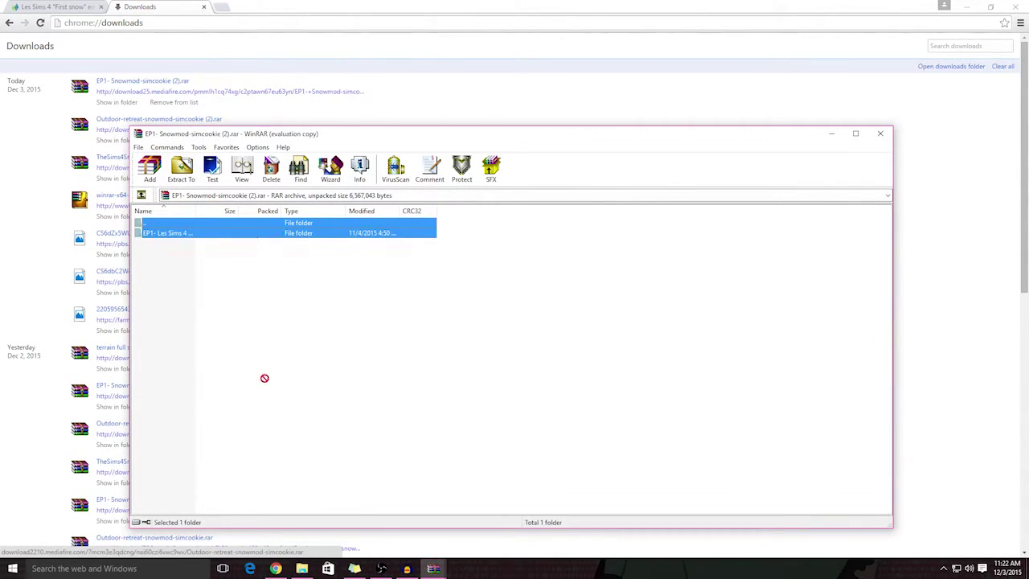
{"action": "left_click_drag", "start_coordinate": [255, 237], "coordinate": [301, 568]}
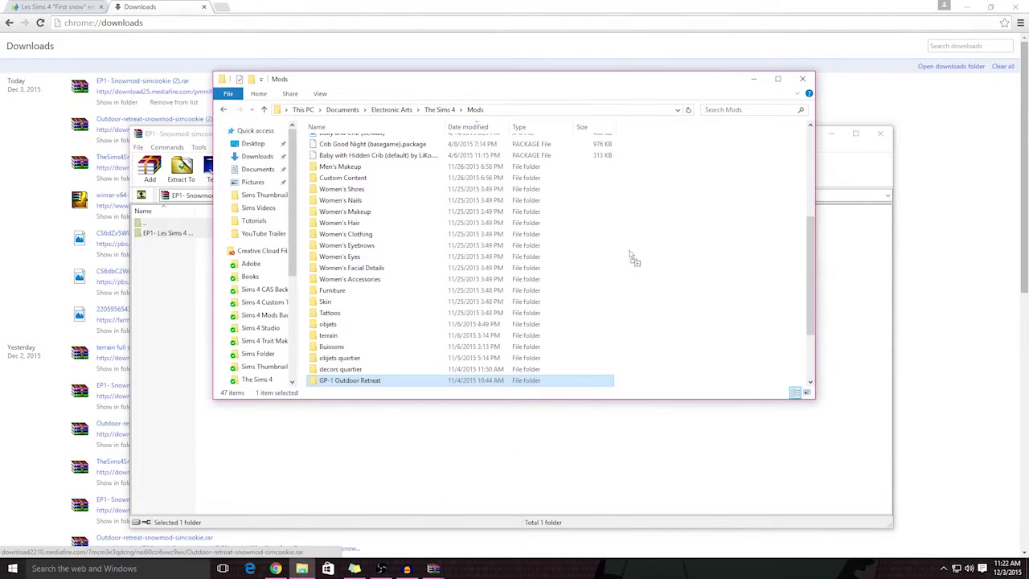
{"action": "left_click_drag", "start_coordinate": [593, 386], "coordinate": [655, 233]}
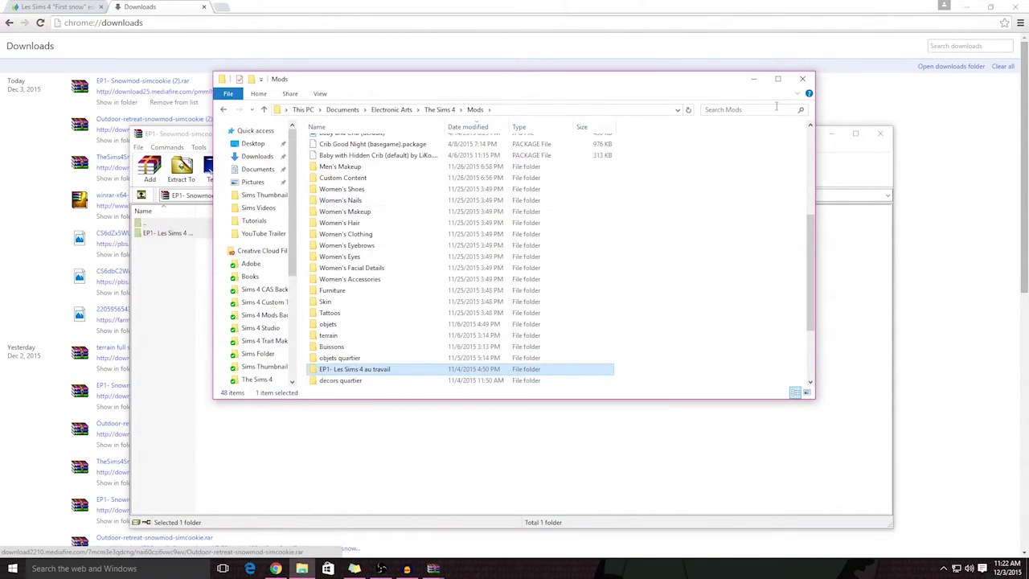
{"action": "left_click", "coordinate": [777, 78]}
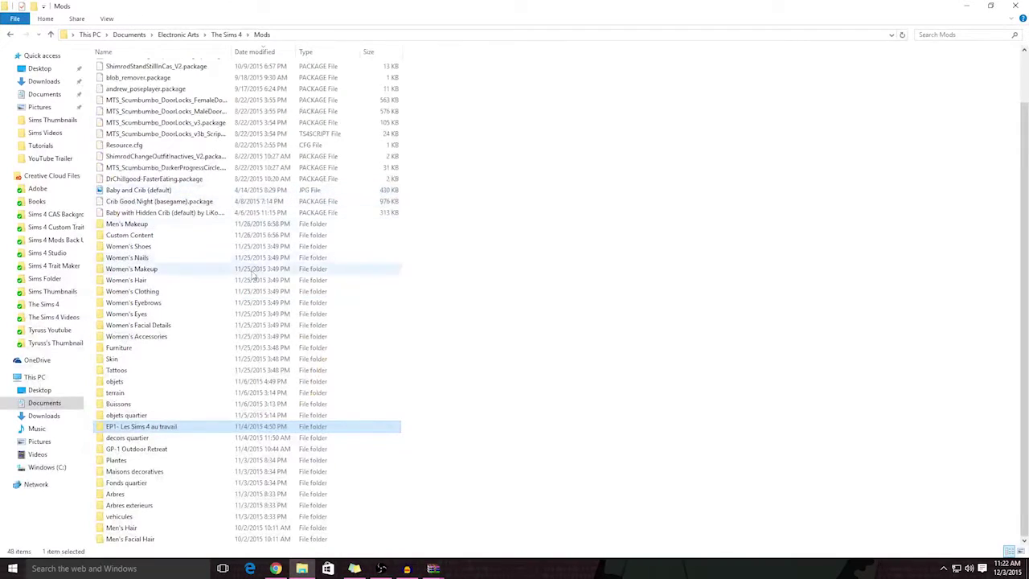
Check the new snow mod folders in Mods, minimize Explorer and close the EP1 archive.
{"action": "scroll", "coordinate": [289, 338], "scroll_direction": "up", "scroll_amount": 2}
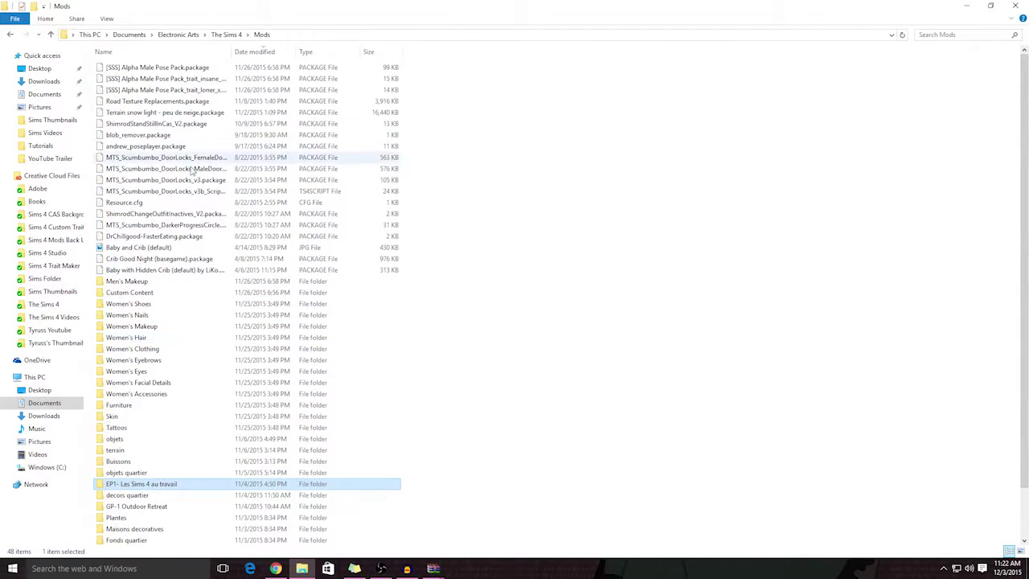
{"action": "scroll", "coordinate": [480, 305], "scroll_direction": "down", "scroll_amount": 2}
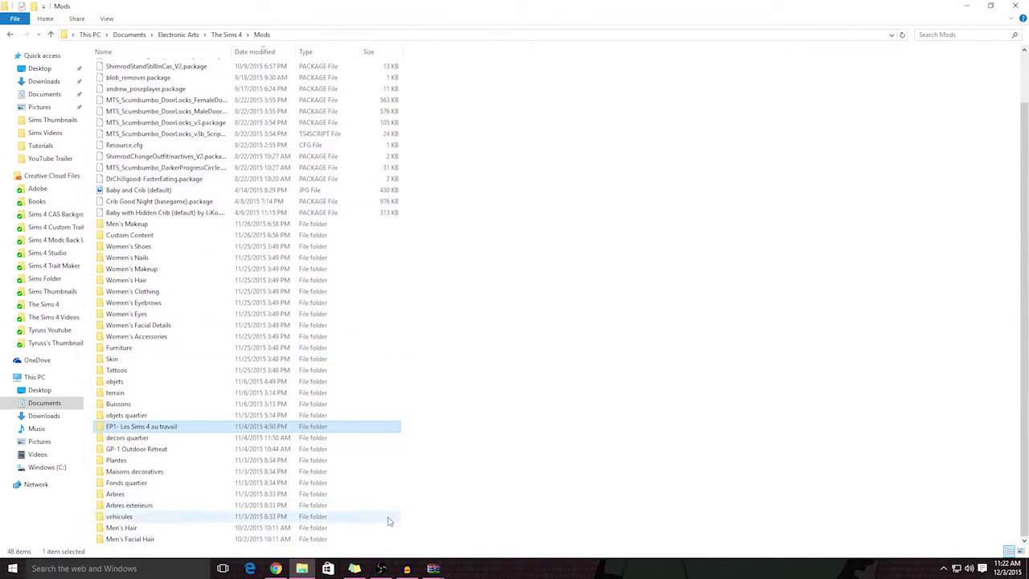
{"action": "left_click_drag", "start_coordinate": [479, 519], "coordinate": [245, 406]}
{"action": "scroll", "coordinate": [516, 320], "scroll_direction": "up", "scroll_amount": 2}
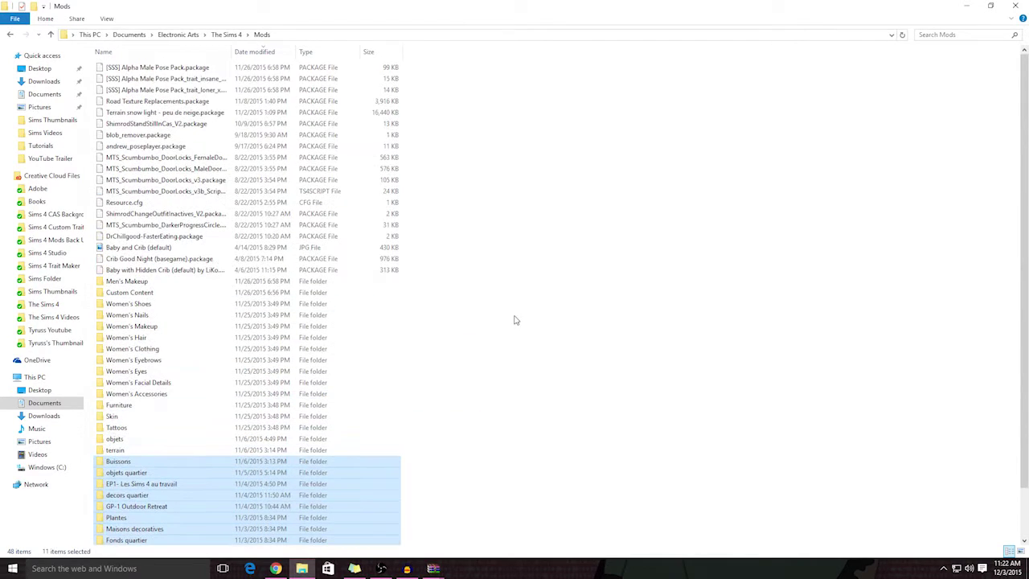
{"action": "left_click", "coordinate": [967, 6]}
{"action": "left_click", "coordinate": [881, 133]}
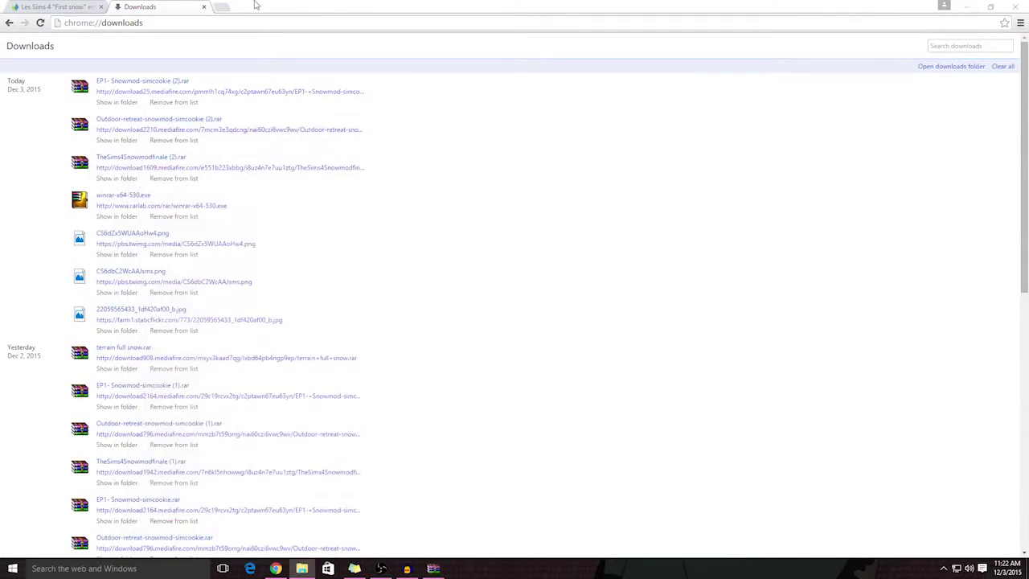
Scroll the SimCookie article's snow images and settle on the First step's Heavy Snow instructions.
{"action": "left_click", "coordinate": [204, 7]}
{"action": "scroll", "coordinate": [469, 322], "scroll_direction": "down", "scroll_amount": 3}
{"action": "scroll", "coordinate": [484, 329], "scroll_direction": "down", "scroll_amount": 2}
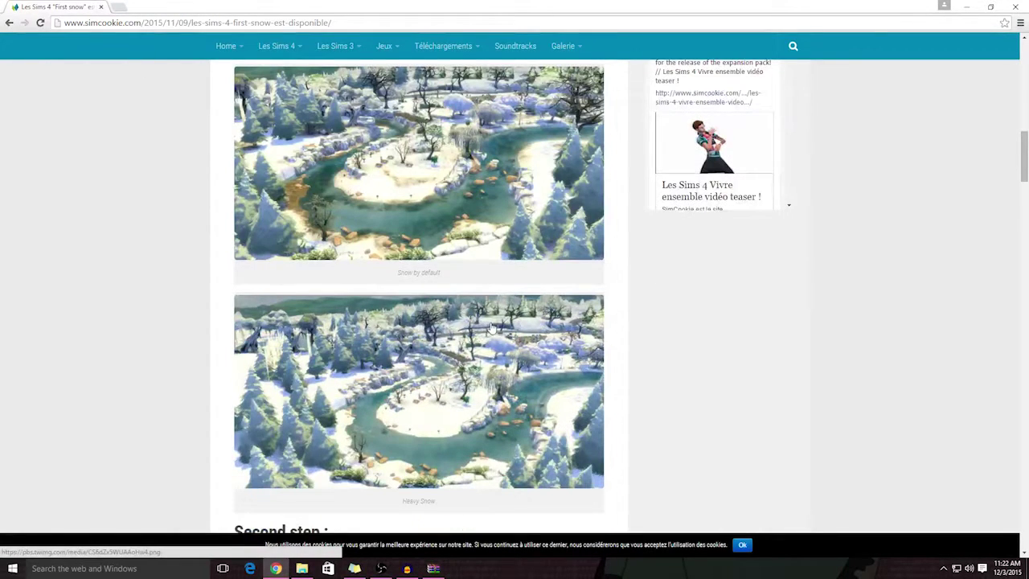
{"action": "scroll", "coordinate": [493, 328], "scroll_direction": "up", "scroll_amount": 1}
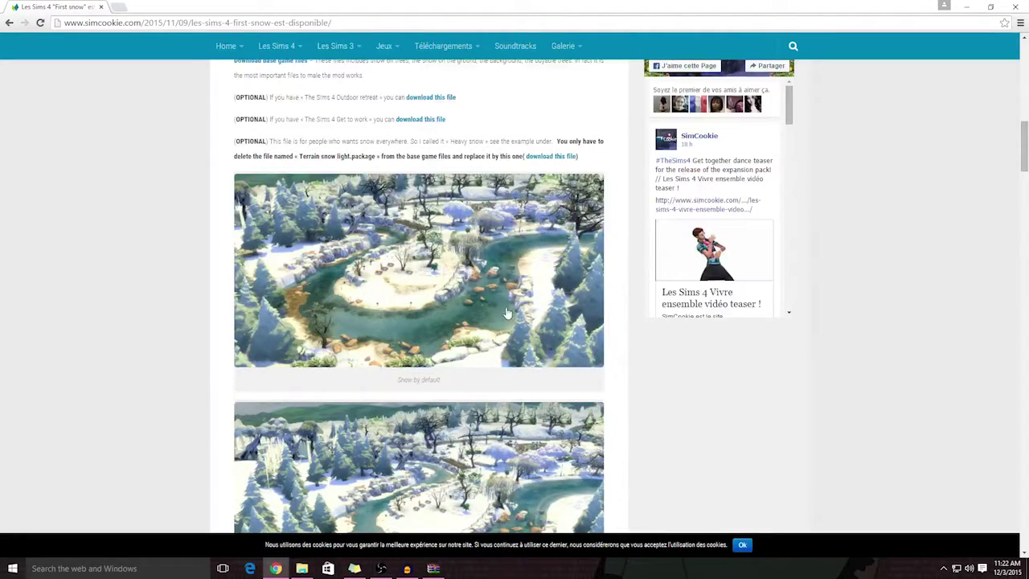
{"action": "scroll", "coordinate": [529, 297], "scroll_direction": "down", "scroll_amount": 3}
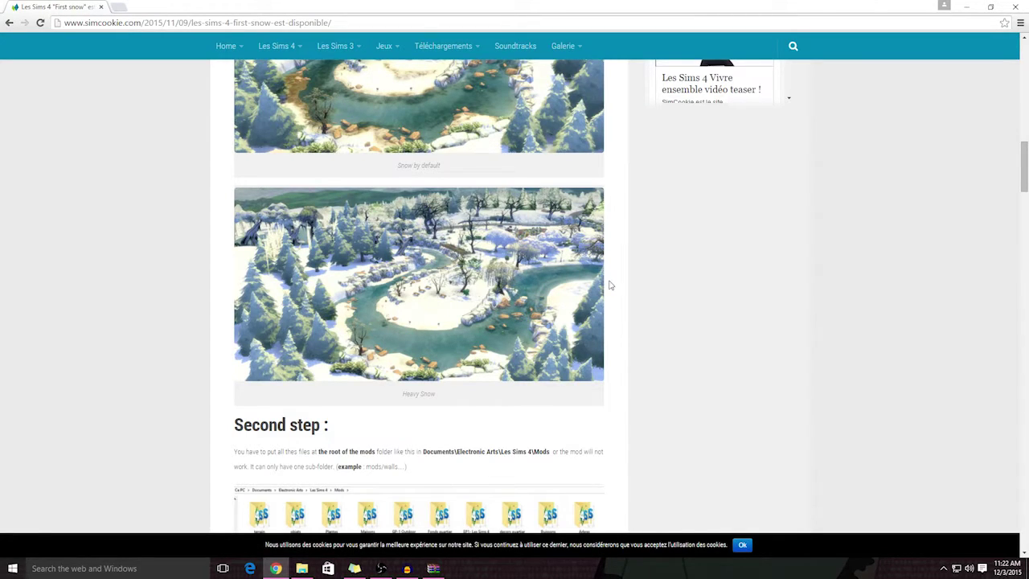
{"action": "scroll", "coordinate": [438, 326], "scroll_direction": "up", "scroll_amount": 1}
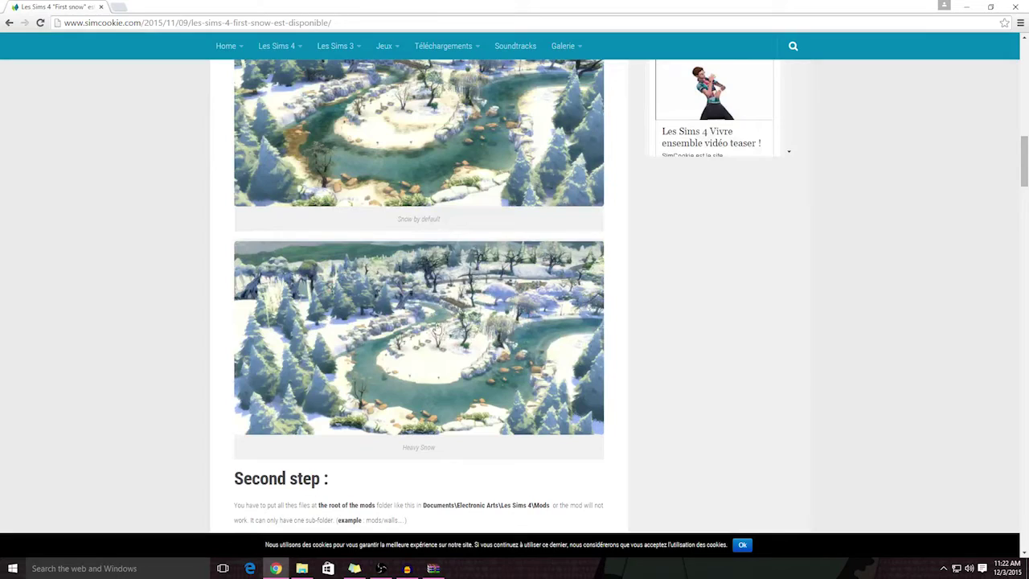
{"action": "scroll", "coordinate": [438, 329], "scroll_direction": "up", "scroll_amount": 1}
{"action": "scroll", "coordinate": [449, 392], "scroll_direction": "down", "scroll_amount": 1}
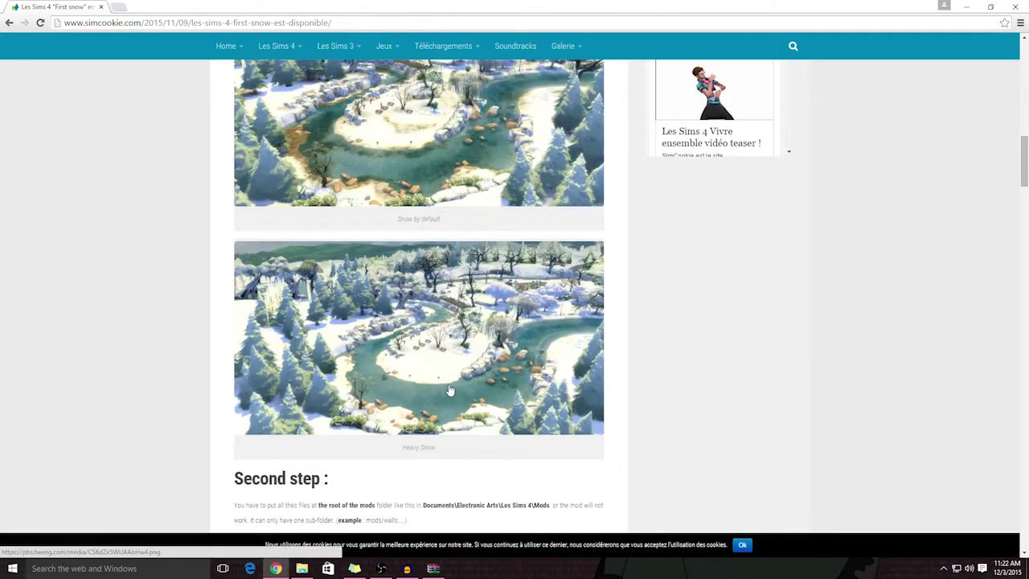
{"action": "scroll", "coordinate": [448, 392], "scroll_direction": "up", "scroll_amount": 5}
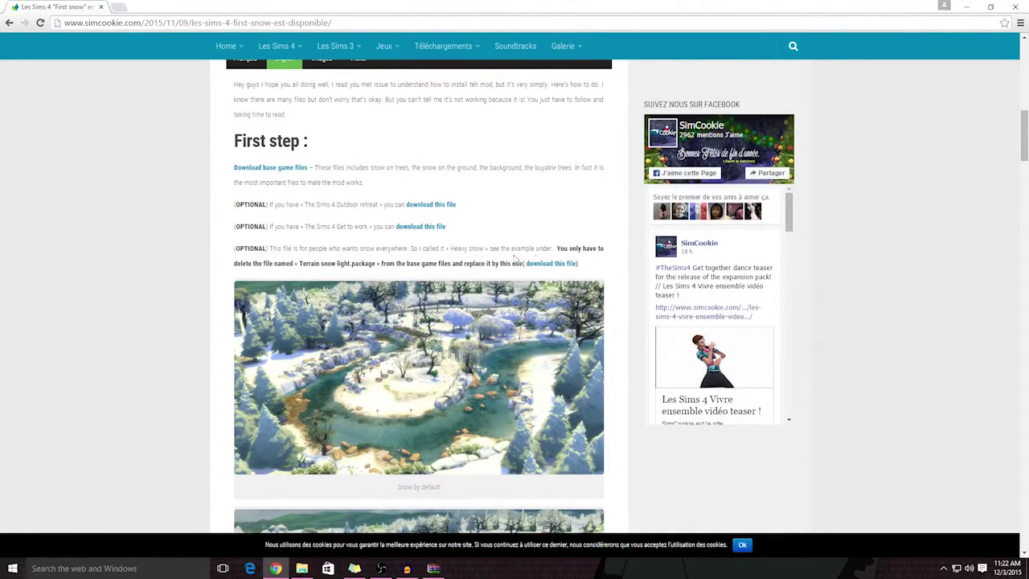
{"action": "left_click_drag", "start_coordinate": [452, 249], "coordinate": [515, 251]}
{"action": "left_click_drag", "start_coordinate": [238, 249], "coordinate": [504, 330]}
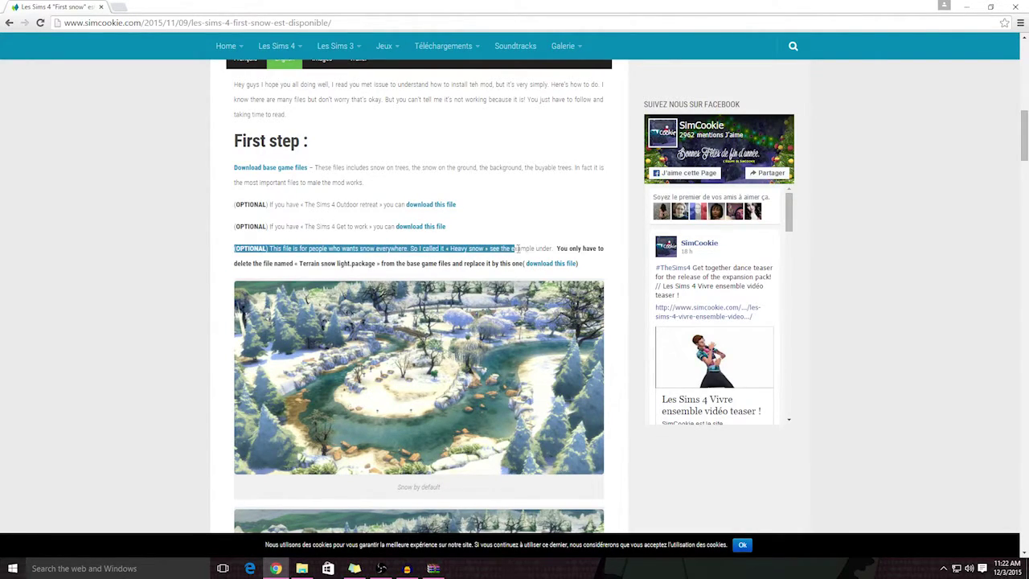
{"action": "scroll", "coordinate": [505, 330], "scroll_direction": "down", "scroll_amount": 2}
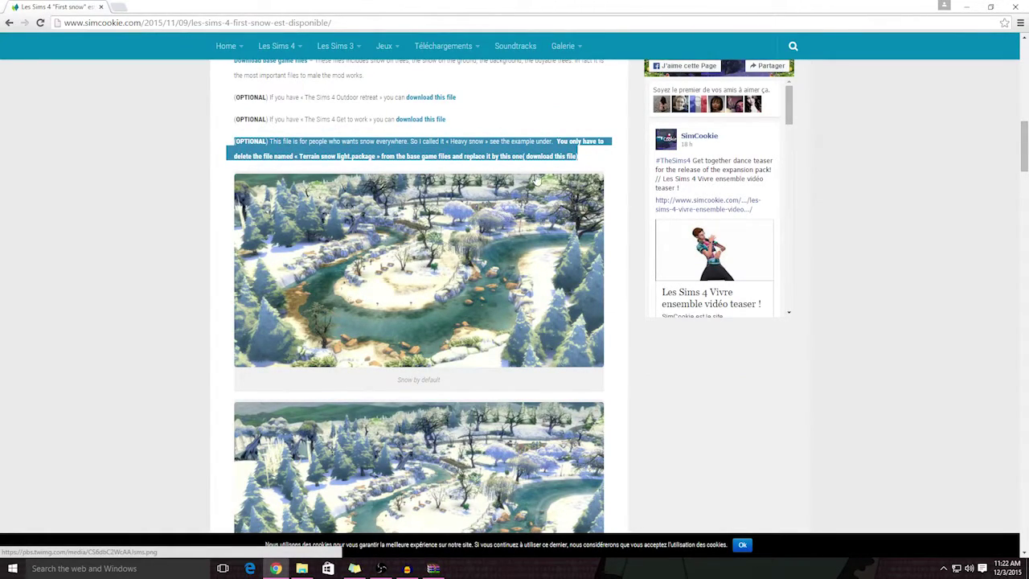
{"action": "left_click", "coordinate": [537, 121]}
{"action": "scroll", "coordinate": [517, 289], "scroll_direction": "down", "scroll_amount": 2}
{"action": "scroll", "coordinate": [517, 290], "scroll_direction": "down", "scroll_amount": 1}
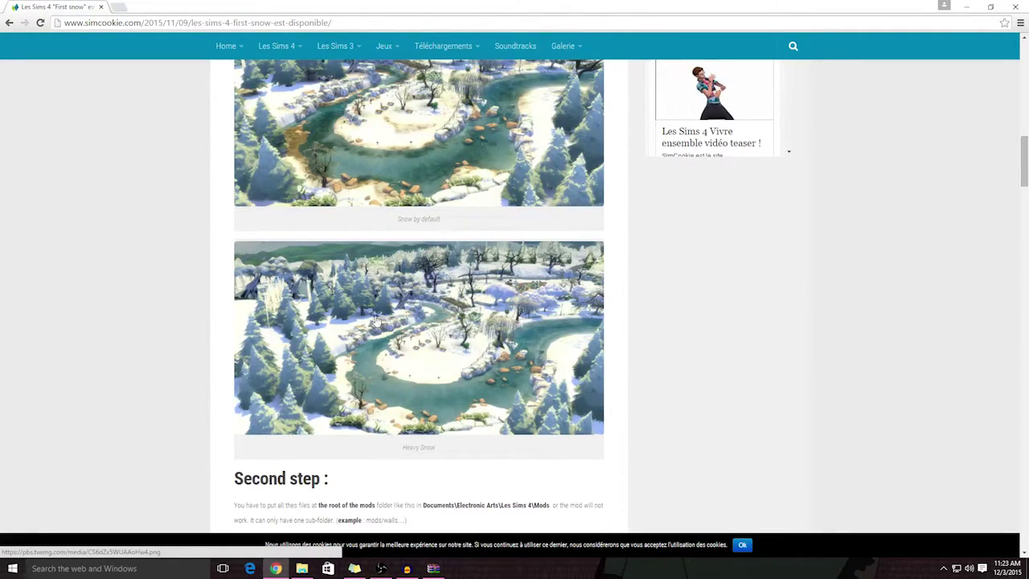
{"action": "scroll", "coordinate": [521, 272], "scroll_direction": "up", "scroll_amount": 2}
{"action": "scroll", "coordinate": [521, 272], "scroll_direction": "up", "scroll_amount": 2}
{"action": "scroll", "coordinate": [521, 316], "scroll_direction": "up", "scroll_amount": 1}
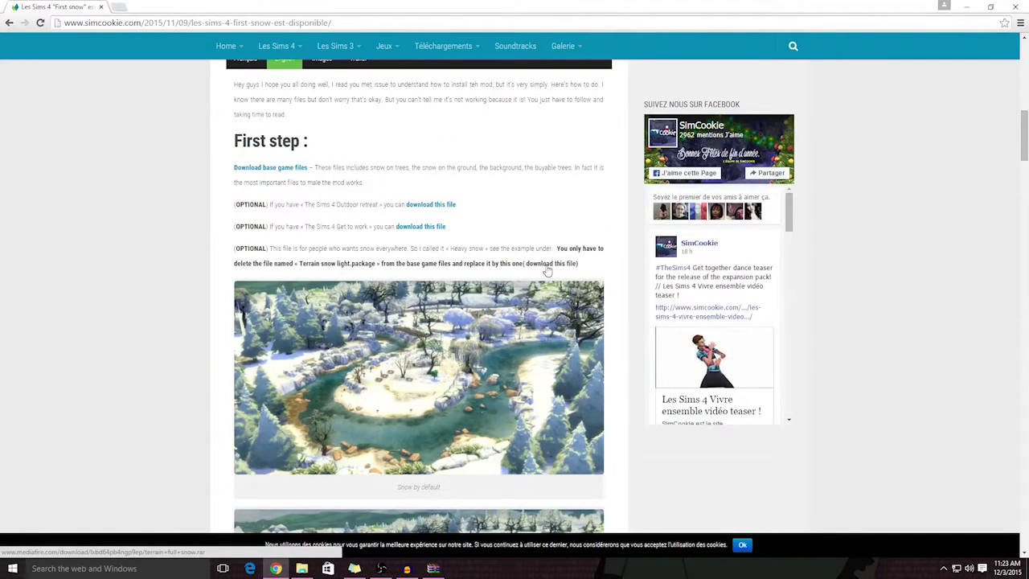
Download terrain full snow.rar from MediaFire via the heavy snow link and open it.
{"action": "right_click", "coordinate": [547, 271]}
{"action": "left_click", "coordinate": [567, 275]}
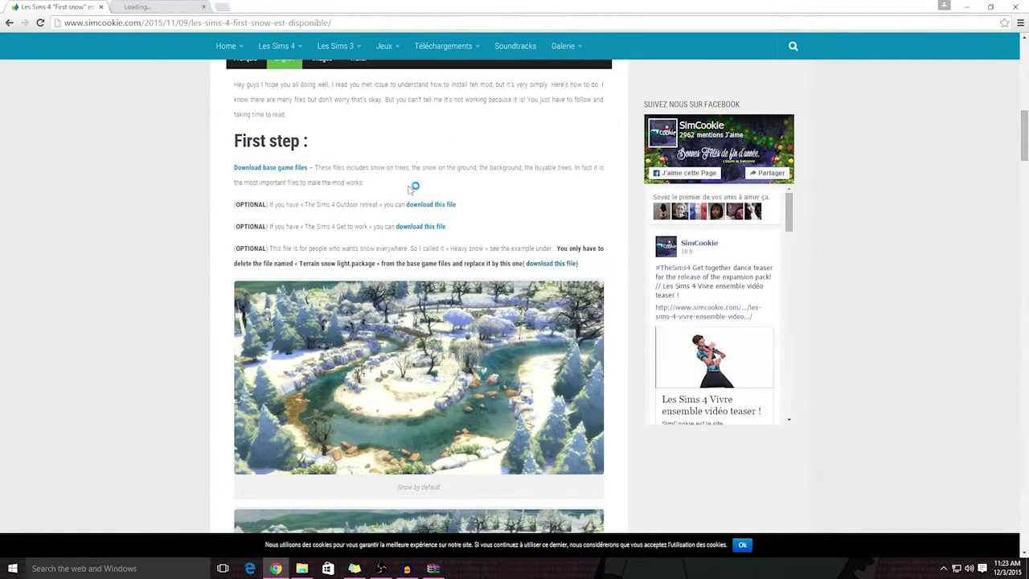
{"action": "left_click", "coordinate": [138, 8]}
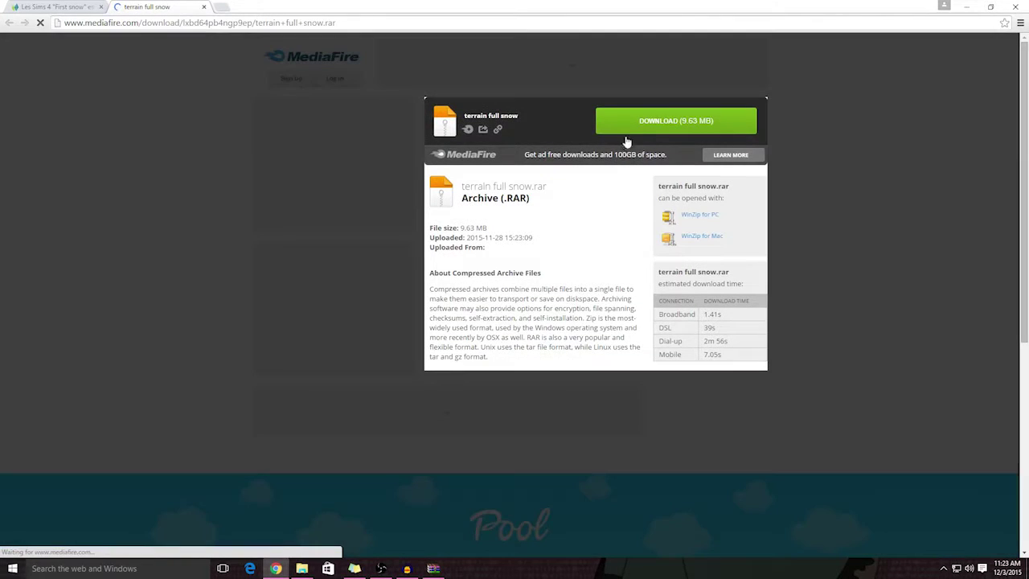
{"action": "left_click", "coordinate": [644, 128]}
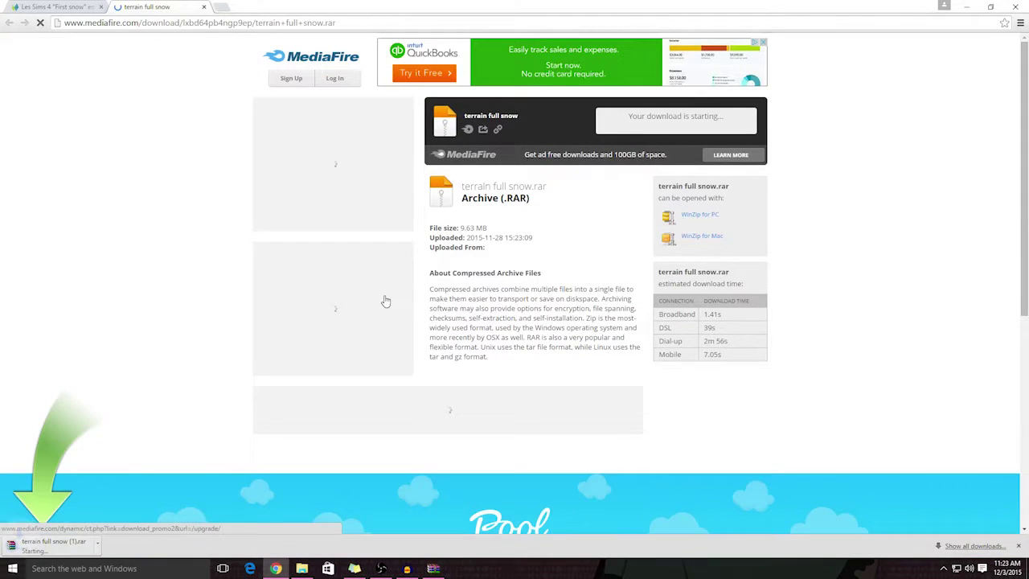
{"action": "left_click", "coordinate": [56, 6]}
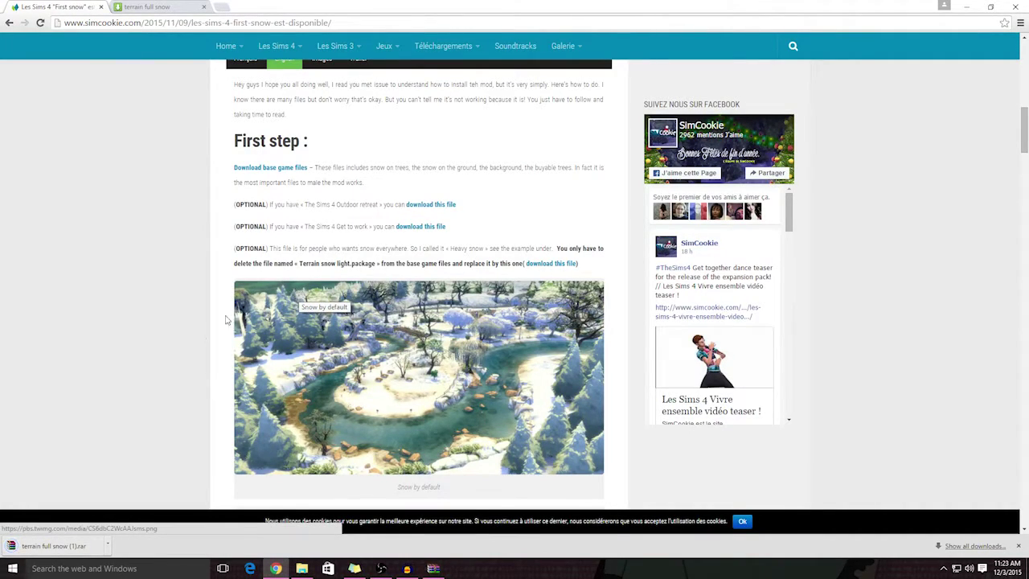
{"action": "left_click", "coordinate": [71, 546]}
Extract terrain full snow.package from the archive into the Sims 4 Mods folder.
{"action": "left_click_drag", "start_coordinate": [272, 274], "coordinate": [270, 228]}
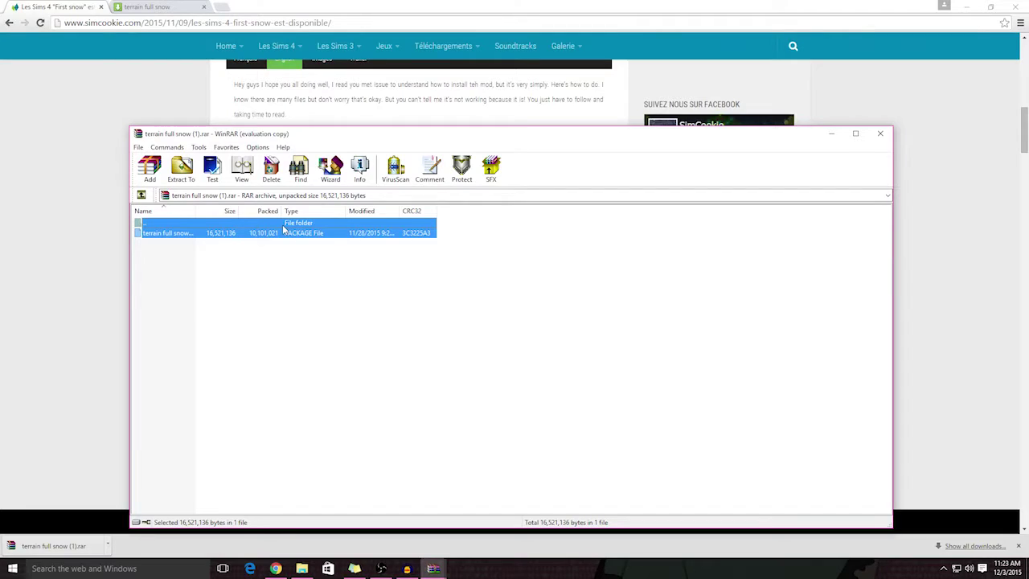
{"action": "left_click", "coordinate": [234, 256]}
{"action": "left_click_drag", "start_coordinate": [223, 246], "coordinate": [218, 232]}
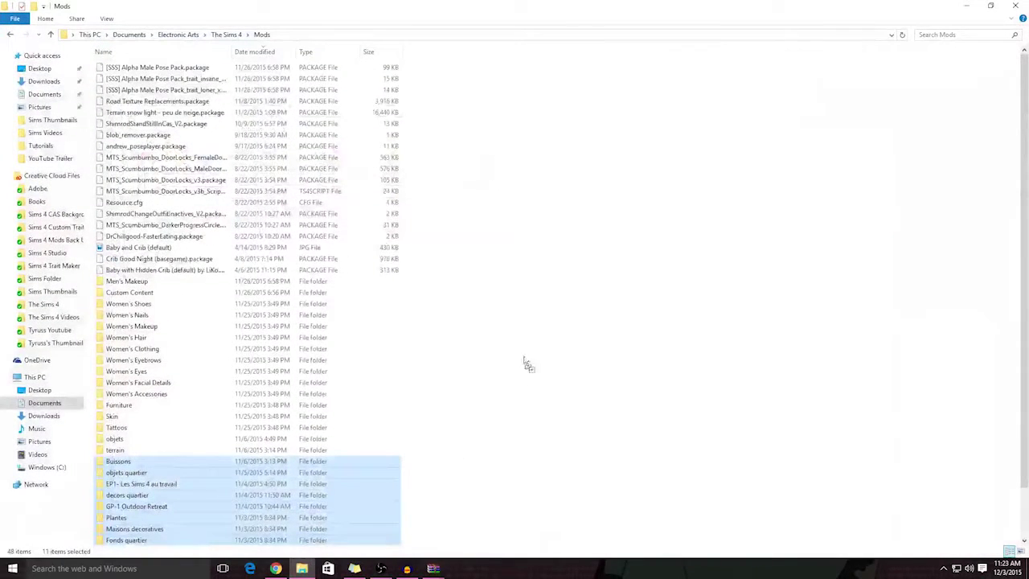
{"action": "left_click_drag", "start_coordinate": [397, 512], "coordinate": [535, 351]}
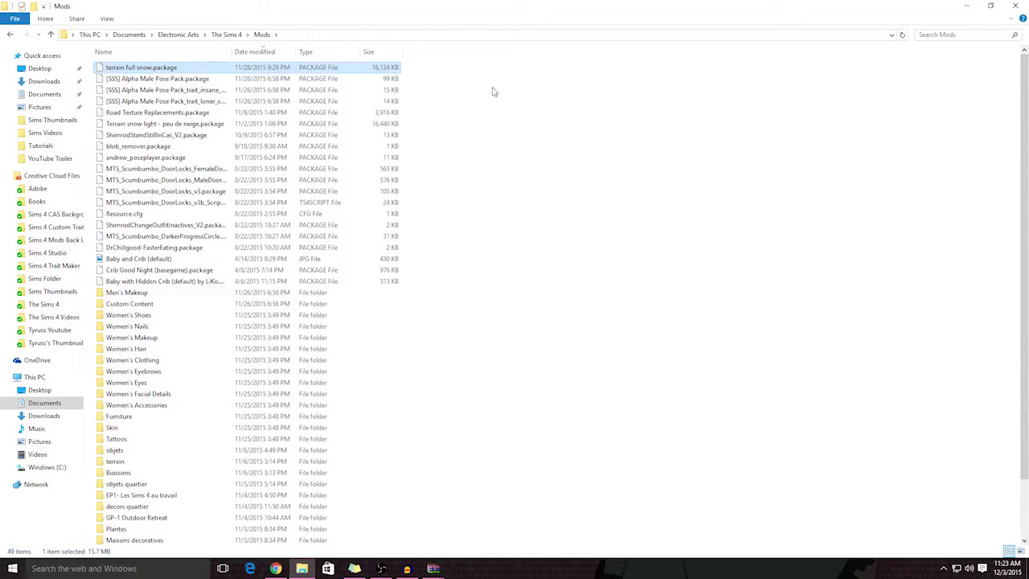
Delete 'Terrain snow light - peu de neige.package' from the Mods folder.
{"action": "left_click", "coordinate": [493, 155]}
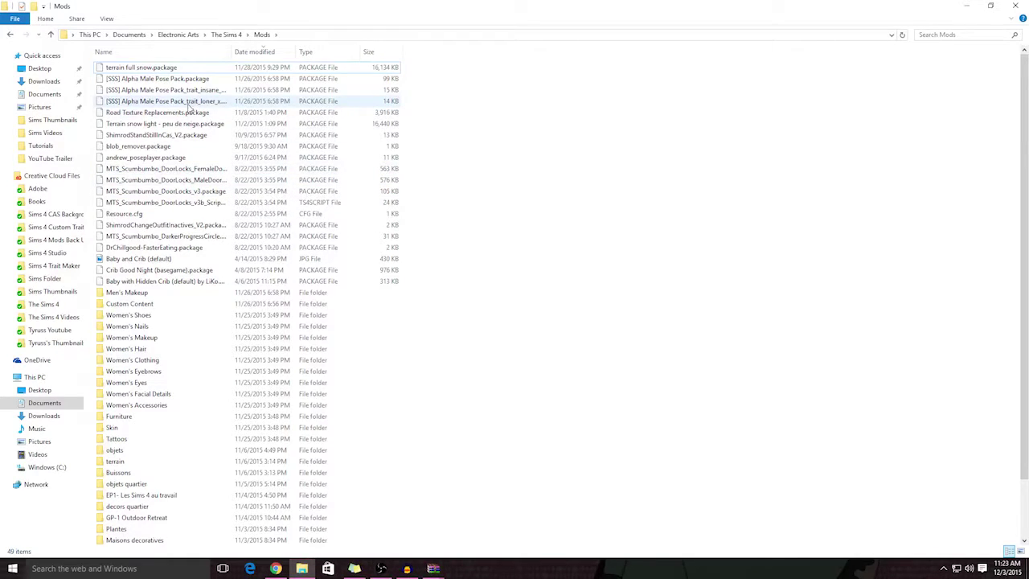
{"action": "left_click", "coordinate": [186, 123]}
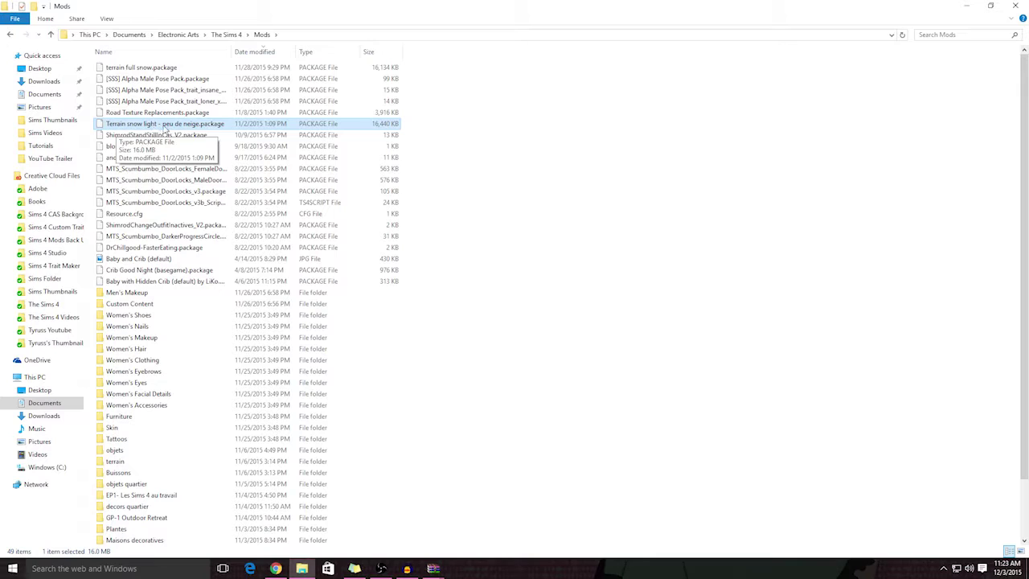
{"action": "right_click", "coordinate": [169, 126]}
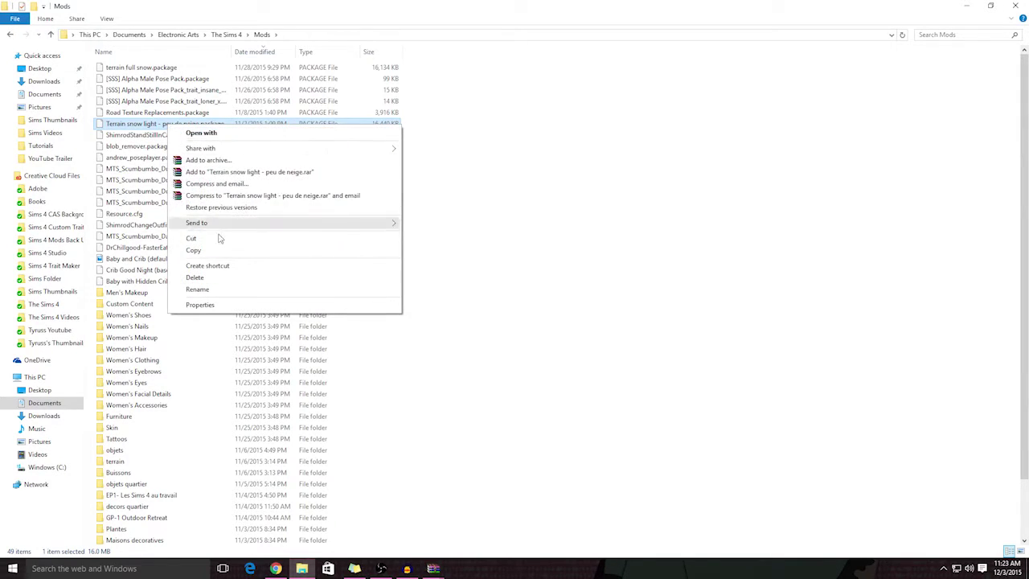
{"action": "left_click", "coordinate": [195, 277]}
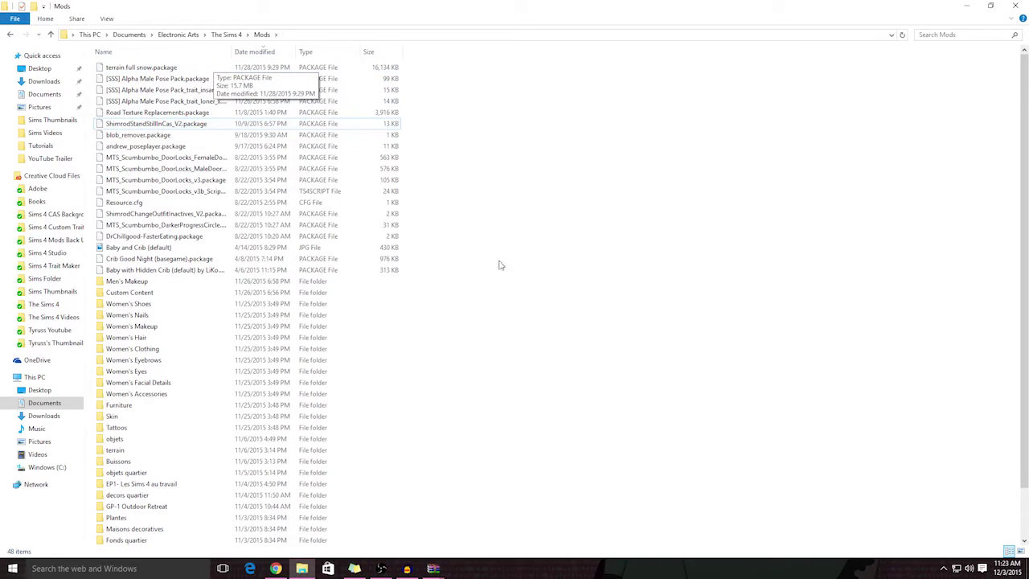
{"action": "scroll", "coordinate": [487, 277], "scroll_direction": "down", "scroll_amount": 2}
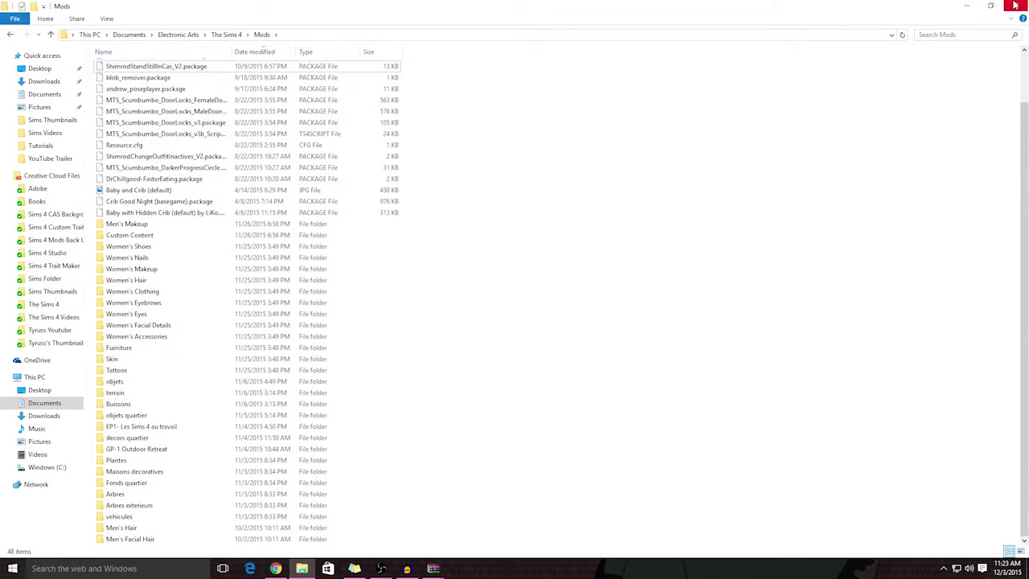
Close the Mods folder window and minimize the WinRAR archive window.
{"action": "left_click", "coordinate": [965, 5]}
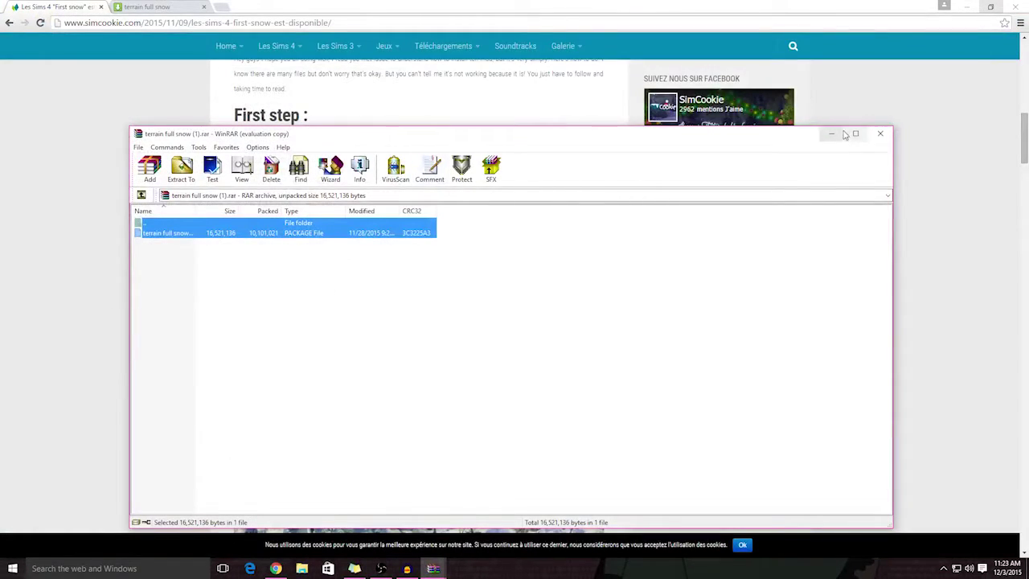
{"action": "left_click", "coordinate": [881, 133]}
{"action": "scroll", "coordinate": [470, 269], "scroll_direction": "up", "scroll_amount": 3}
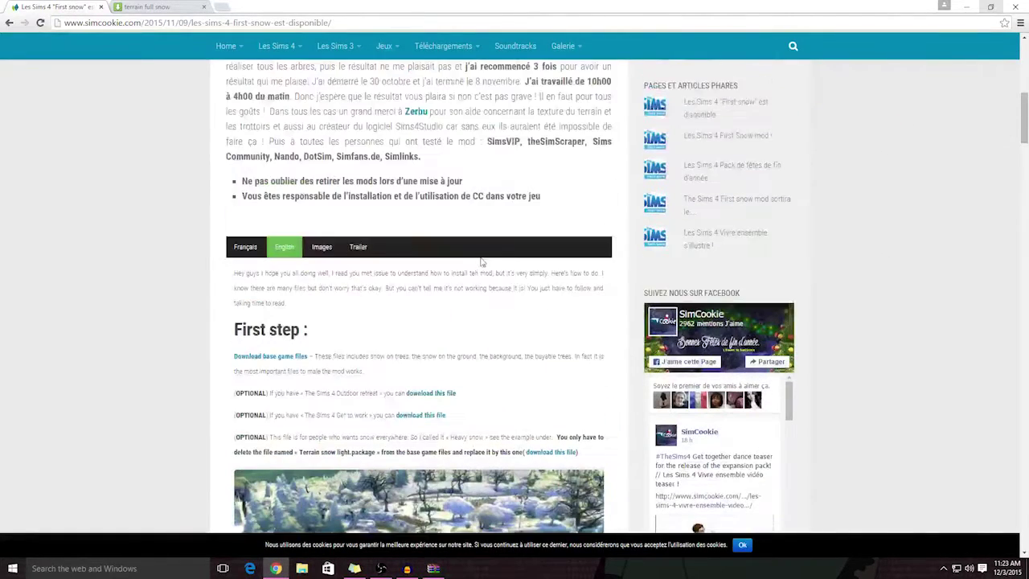
Scroll the SimCookie First Snow article back to its English First step.
{"action": "scroll", "coordinate": [474, 271], "scroll_direction": "down", "scroll_amount": 3}
{"action": "scroll", "coordinate": [478, 273], "scroll_direction": "down", "scroll_amount": 3}
{"action": "scroll", "coordinate": [484, 274], "scroll_direction": "down", "scroll_amount": 3}
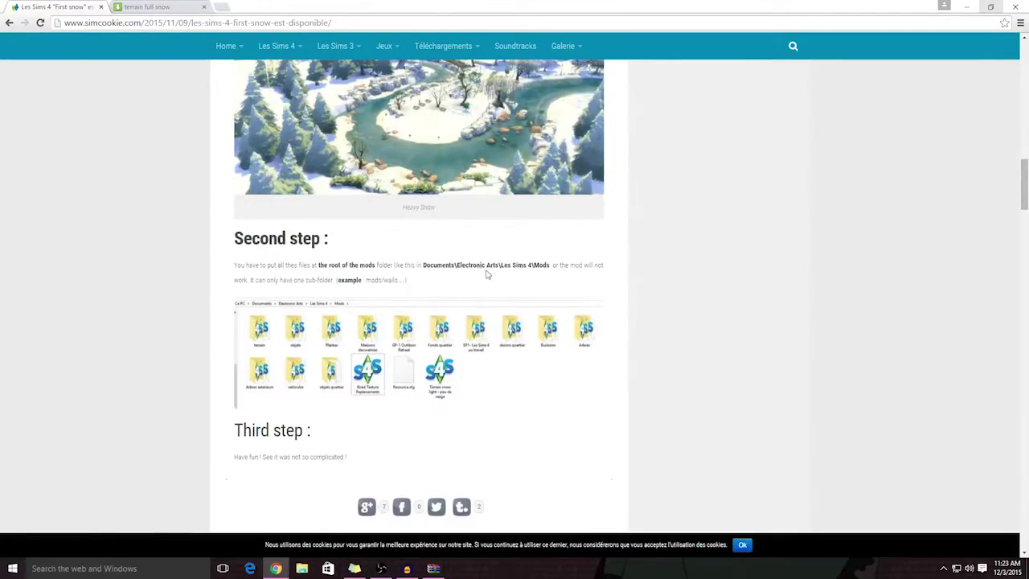
{"action": "scroll", "coordinate": [485, 274], "scroll_direction": "up", "scroll_amount": 3}
{"action": "scroll", "coordinate": [517, 253], "scroll_direction": "up", "scroll_amount": 5}
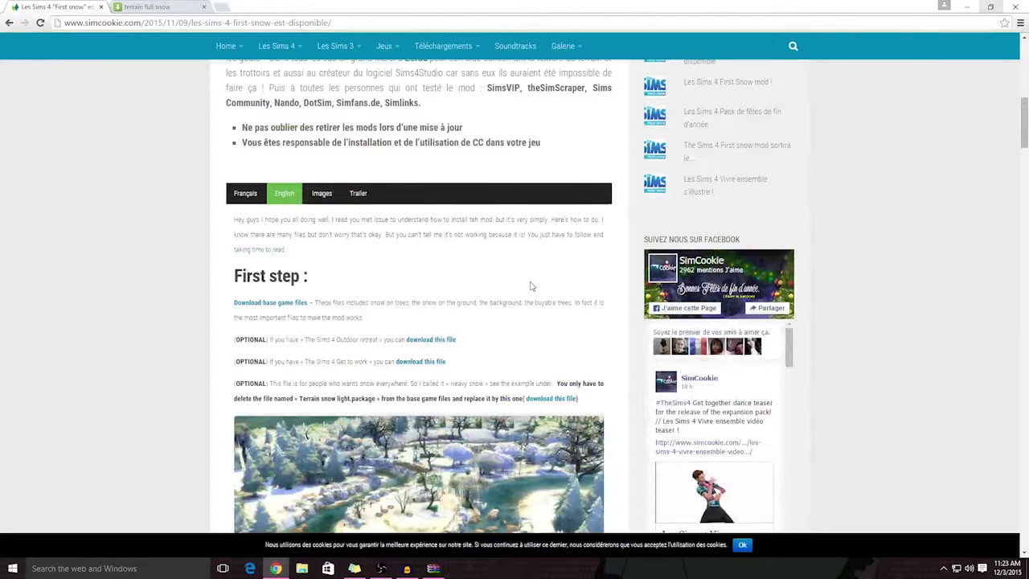
{"action": "scroll", "coordinate": [530, 281], "scroll_direction": "down", "scroll_amount": 3}
{"action": "scroll", "coordinate": [529, 241], "scroll_direction": "down", "scroll_amount": 2}
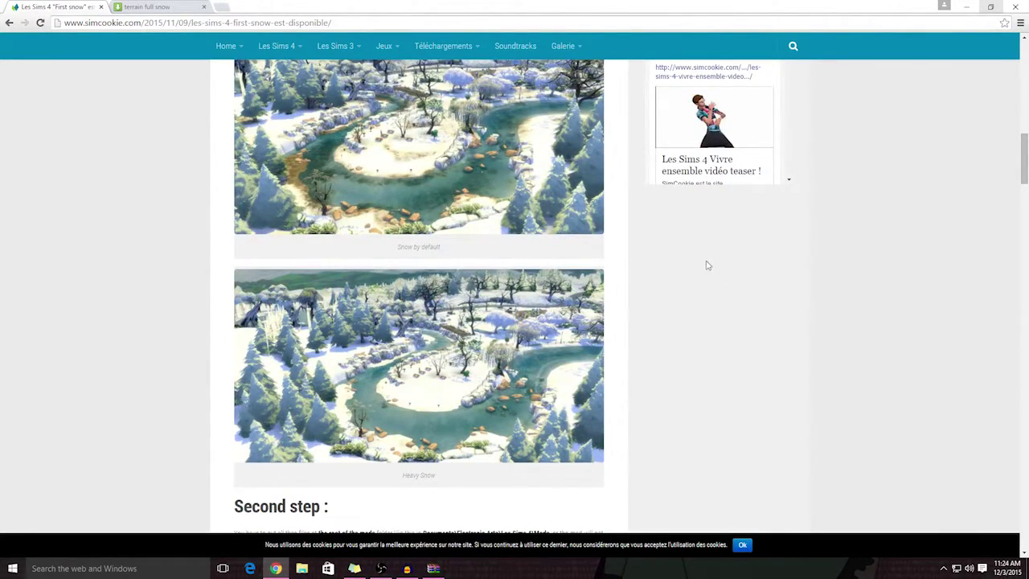
{"action": "scroll", "coordinate": [708, 265], "scroll_direction": "up", "scroll_amount": 2}
{"action": "scroll", "coordinate": [700, 274], "scroll_direction": "up", "scroll_amount": 1}
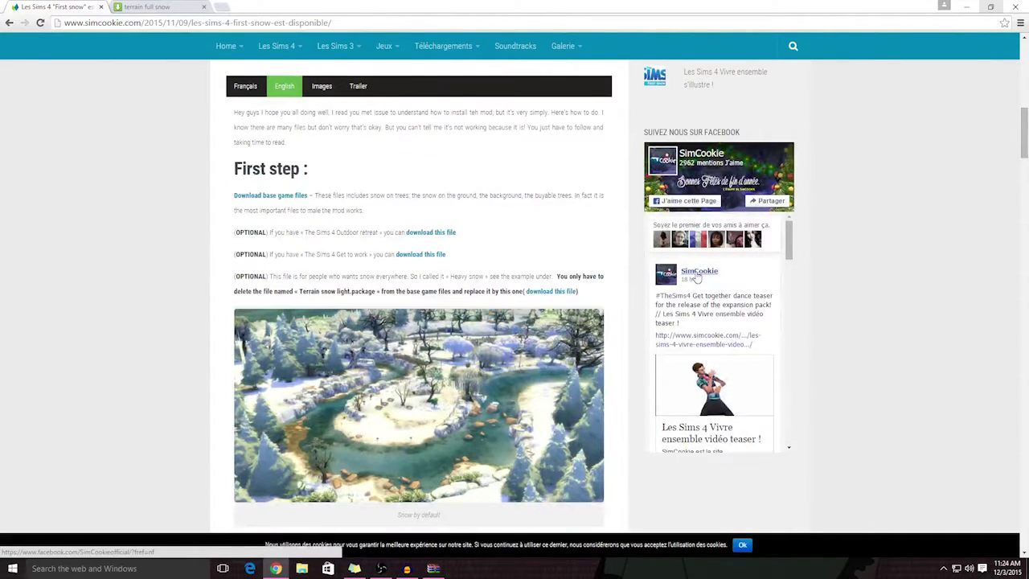